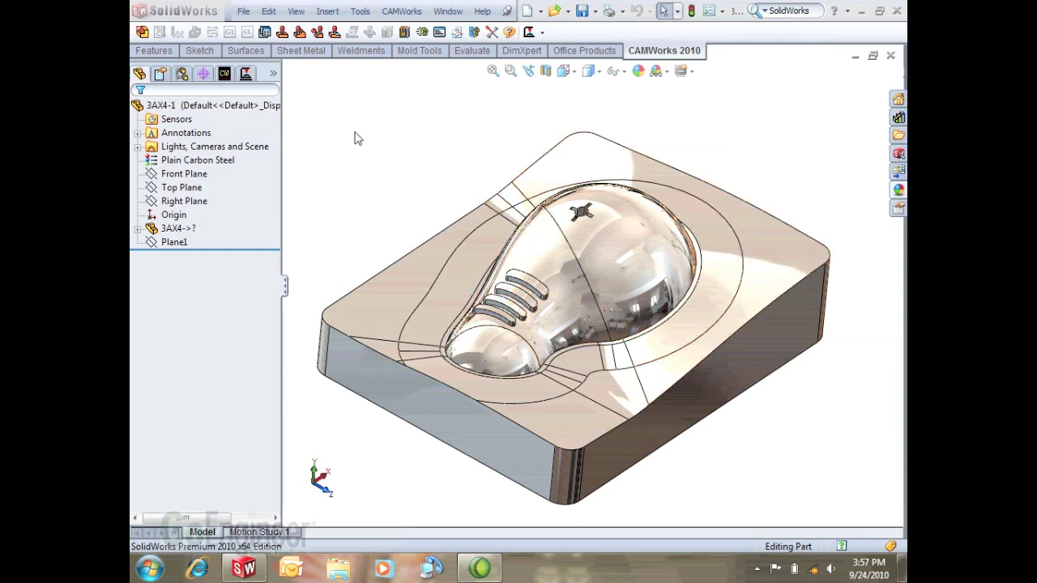
# Insert a mill part setup on Plane1 with its direction reversed to point down into the part.
pyautogui.click(224, 76)
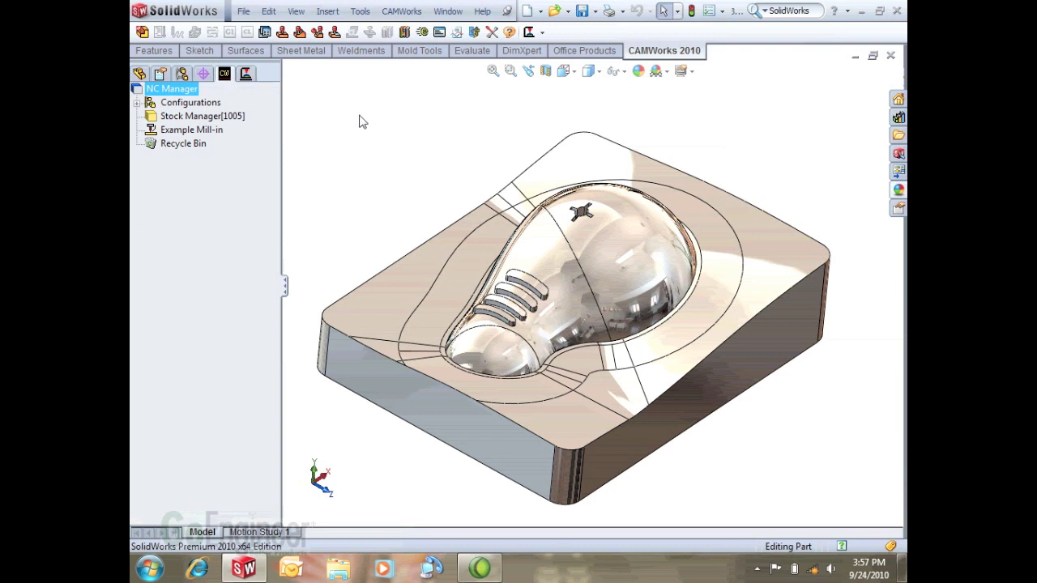
pyautogui.rightClick(190, 121)
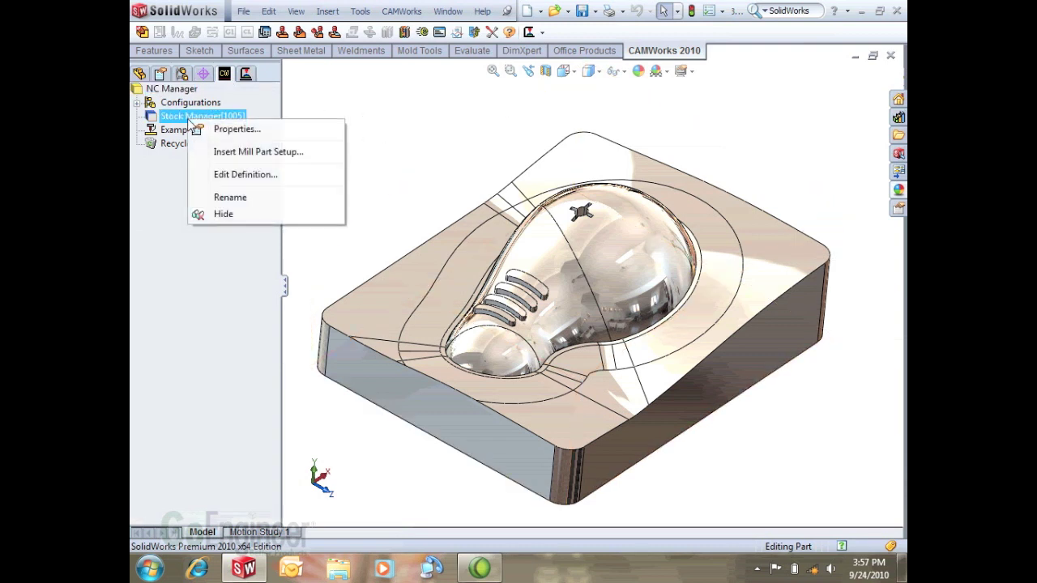
pyautogui.click(224, 154)
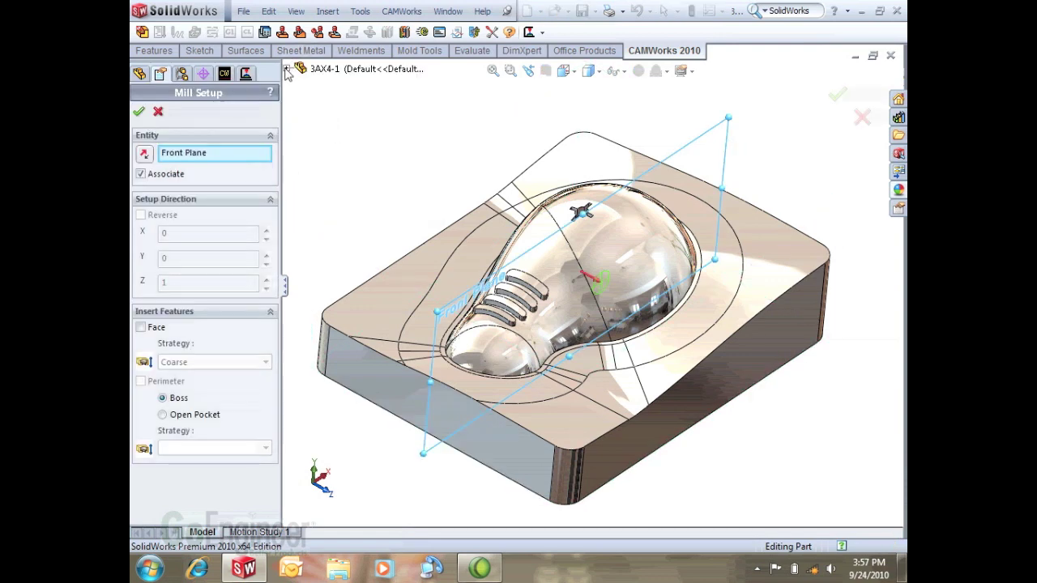
pyautogui.click(287, 69)
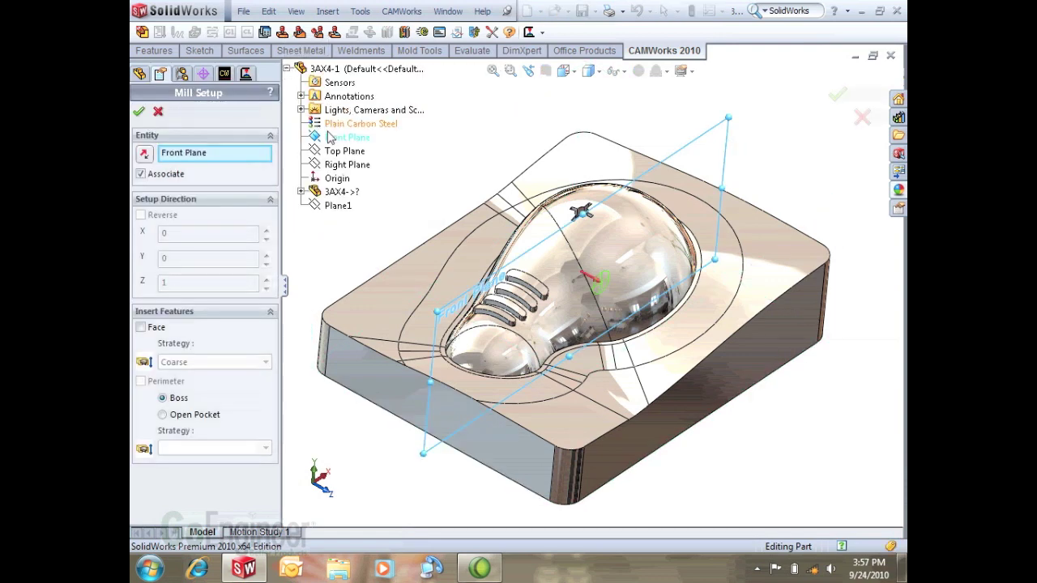
pyautogui.click(318, 207)
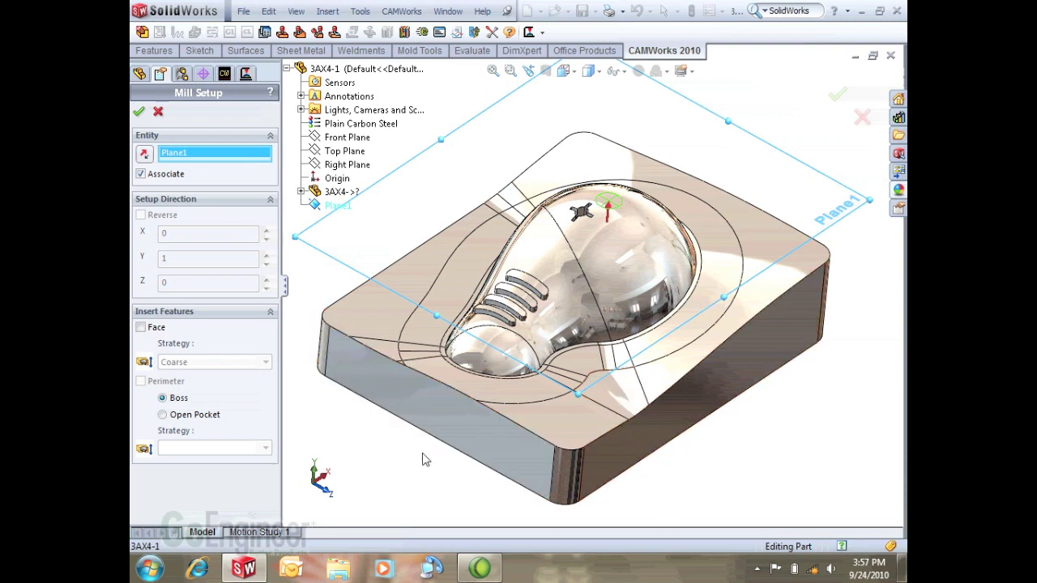
pyautogui.moveTo(727, 470); pyautogui.dragTo(607, 375, button='middle')
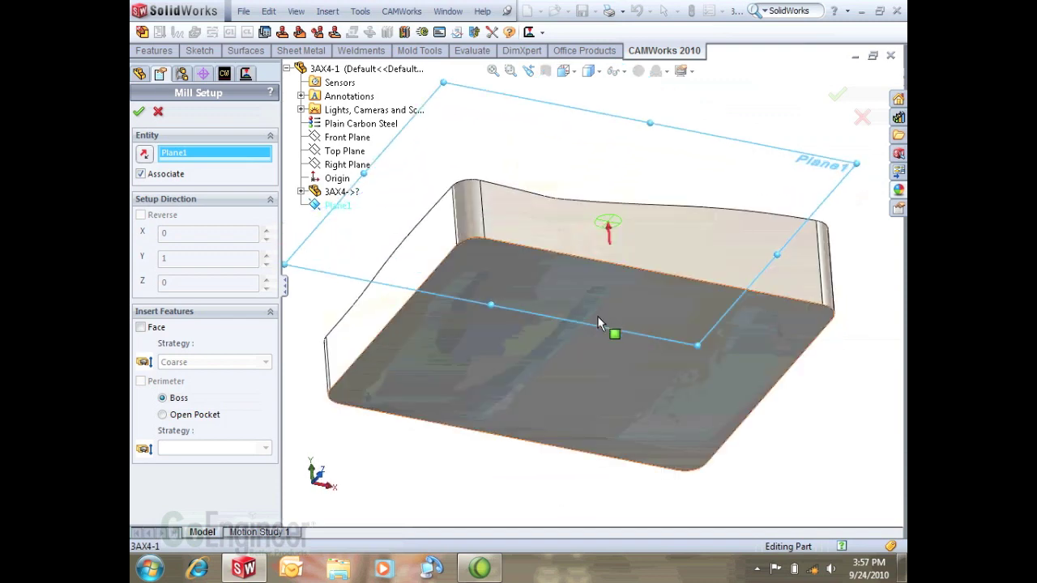
pyautogui.moveTo(502, 167); pyautogui.dragTo(466, 129, button='middle')
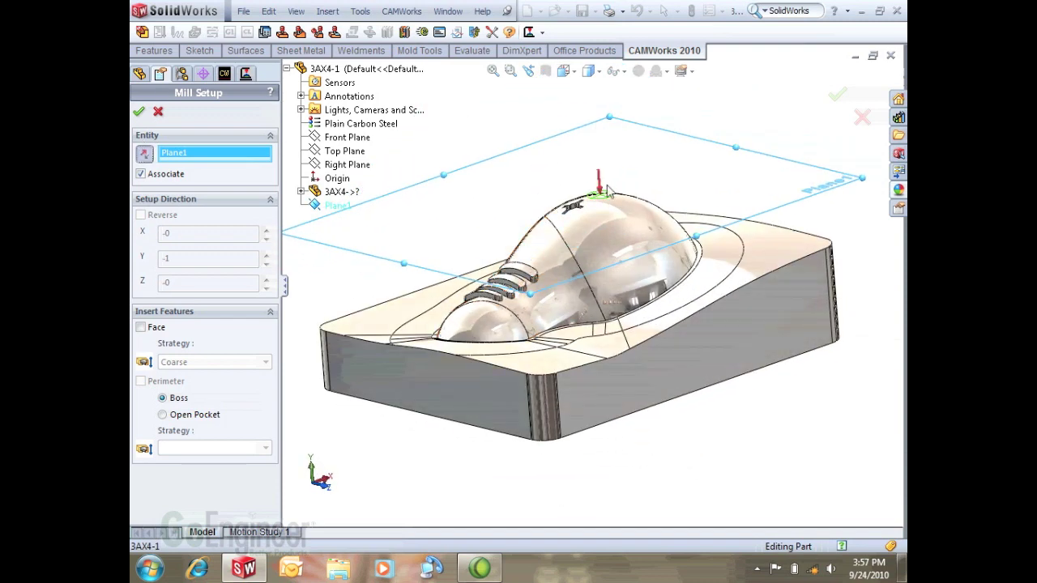
pyautogui.moveTo(519, 91); pyautogui.dragTo(527, 99, button='middle')
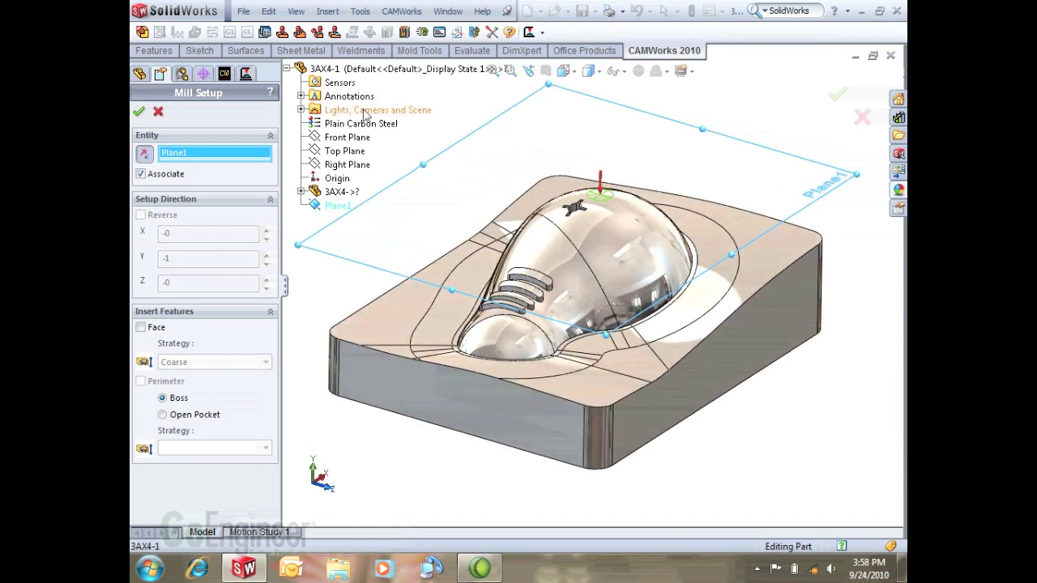
pyautogui.click(139, 113)
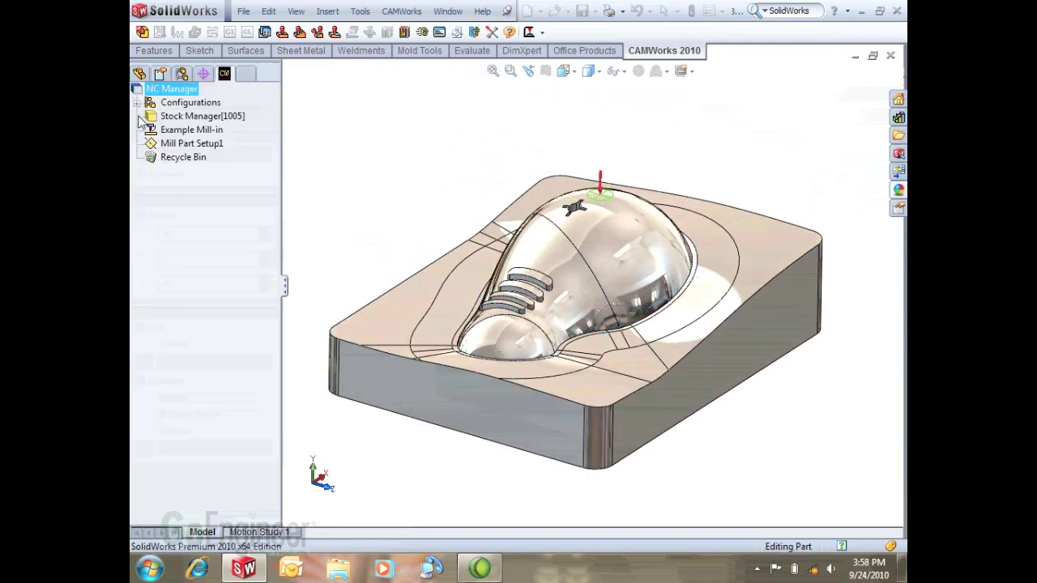
# Insert a multi surface feature in the mill part setup covering all faces, with the Rgh-Lace, Fin-Slice, Pen-Trace strategy.
pyautogui.click(188, 118)
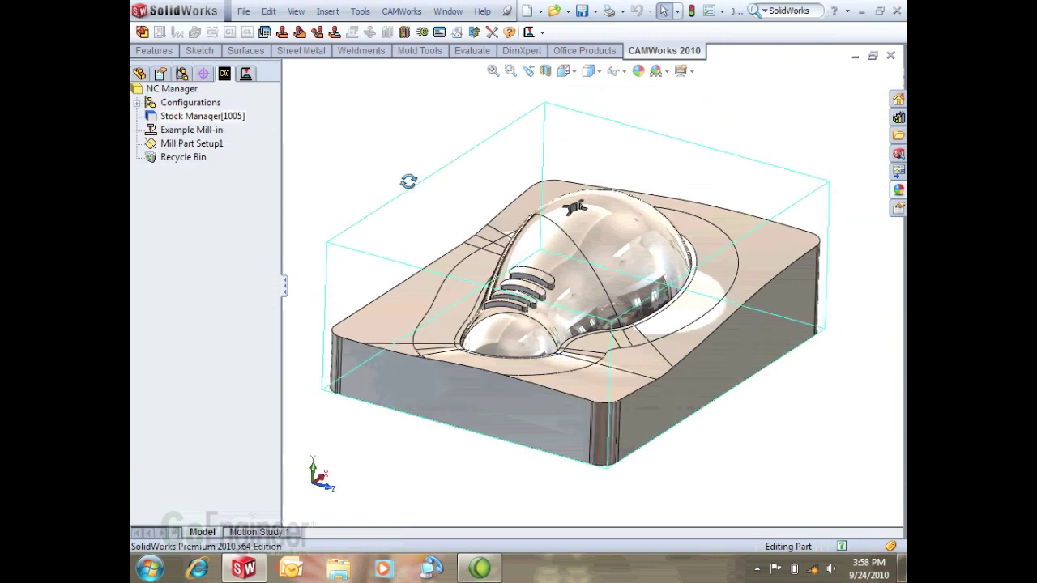
pyautogui.moveTo(407, 178); pyautogui.dragTo(387, 186, button='middle')
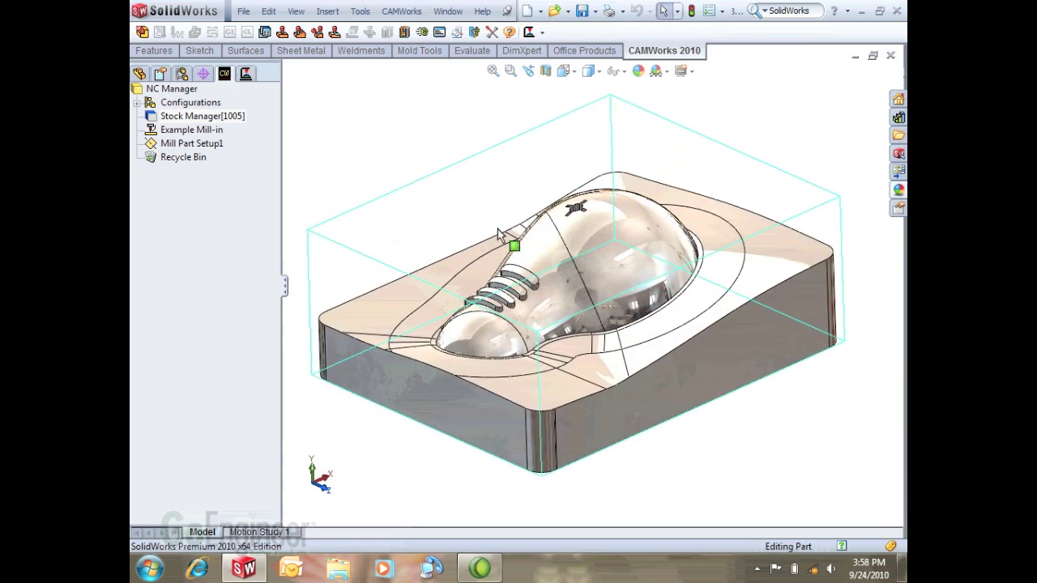
pyautogui.rightClick(186, 146)
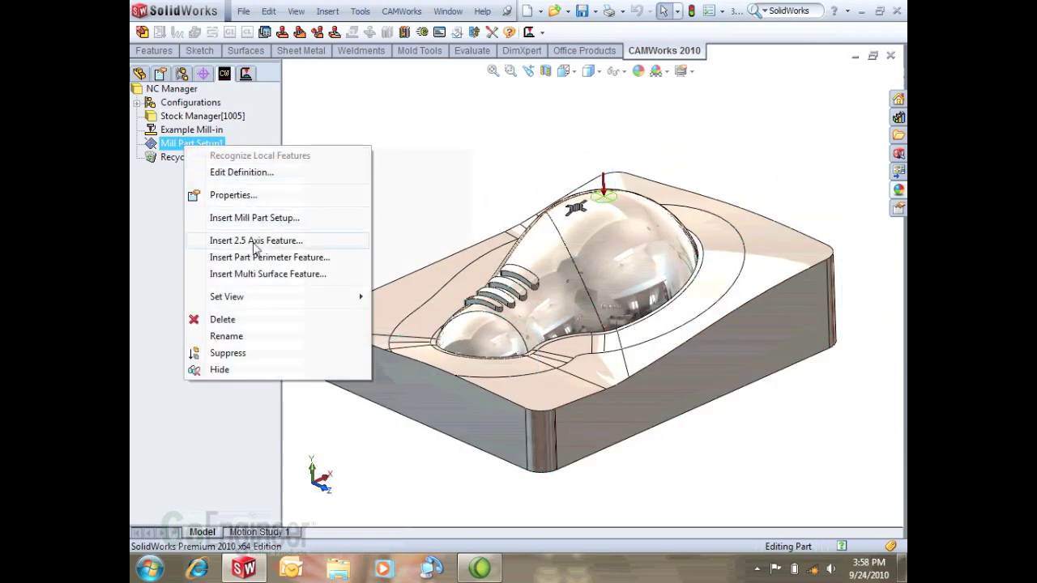
pyautogui.click(258, 275)
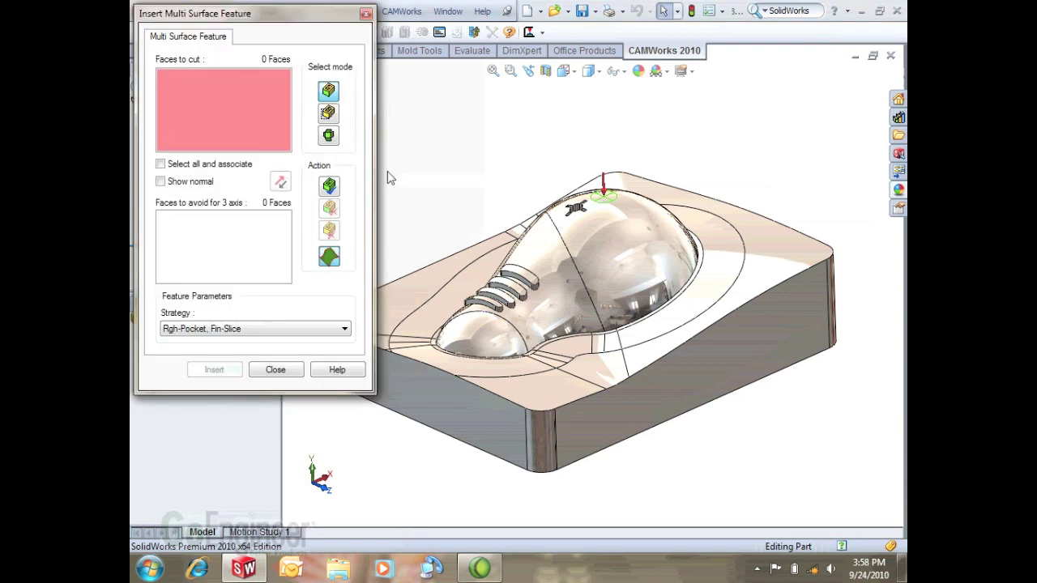
pyautogui.click(161, 164)
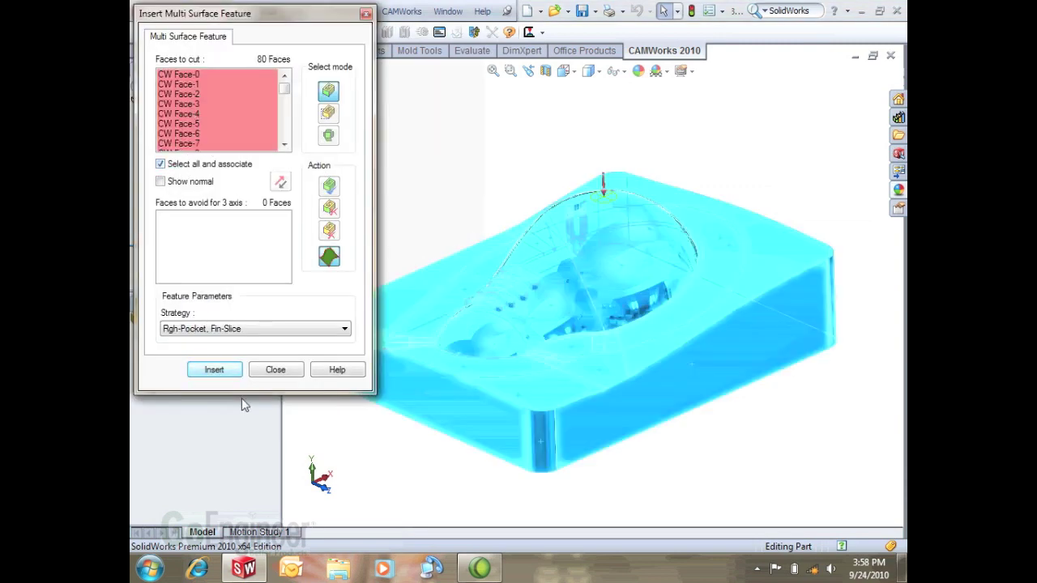
pyautogui.click(224, 334)
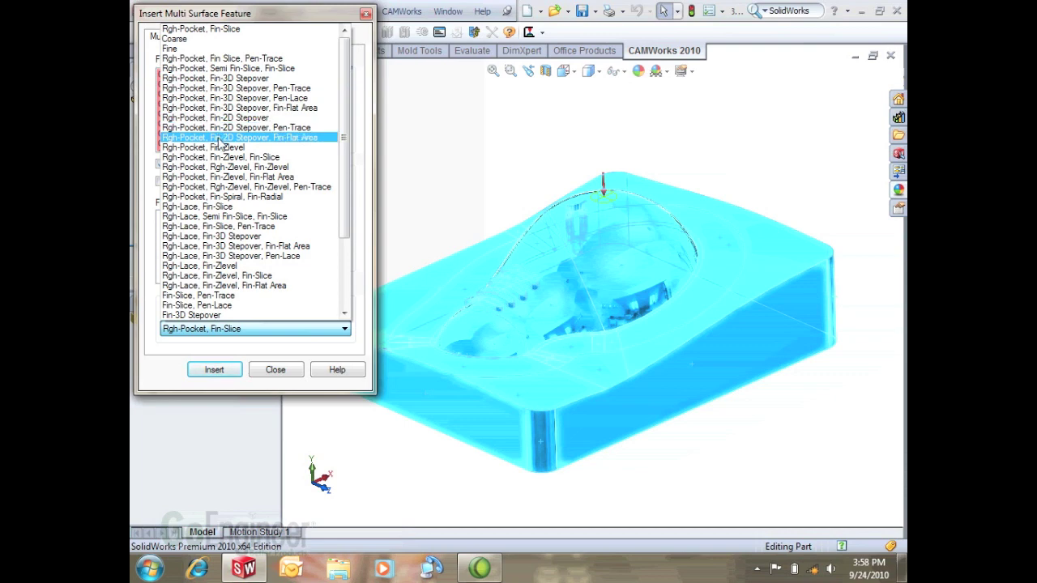
pyautogui.click(247, 227)
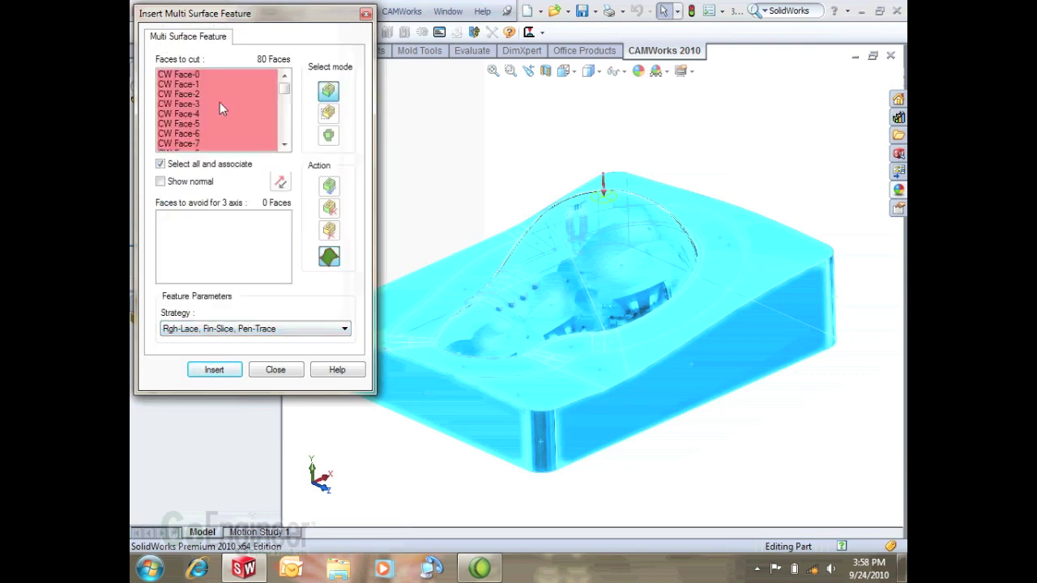
pyautogui.click(217, 371)
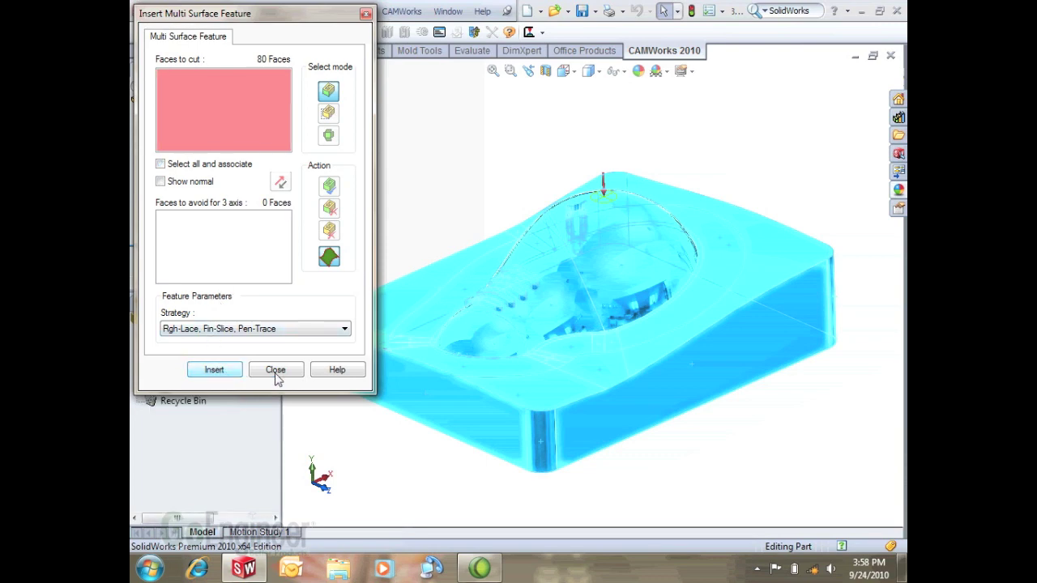
pyautogui.click(275, 370)
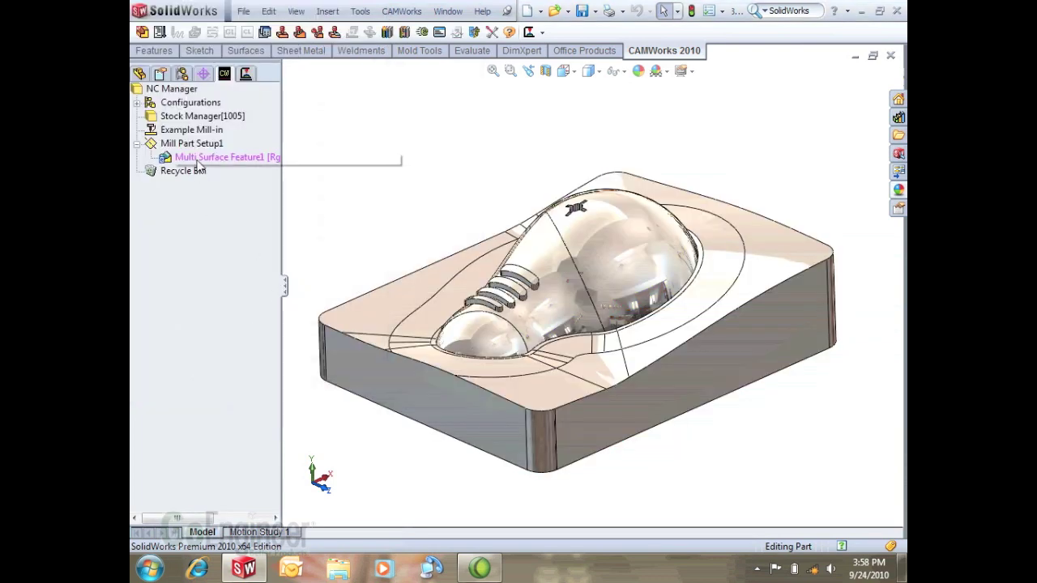
# Generate the operation plan for the multi surface feature and assign the 1/2 2 FLUTE HSS EM flat end mill to the area clearance operation.
pyautogui.rightClick(209, 160)
pyautogui.click(230, 169)
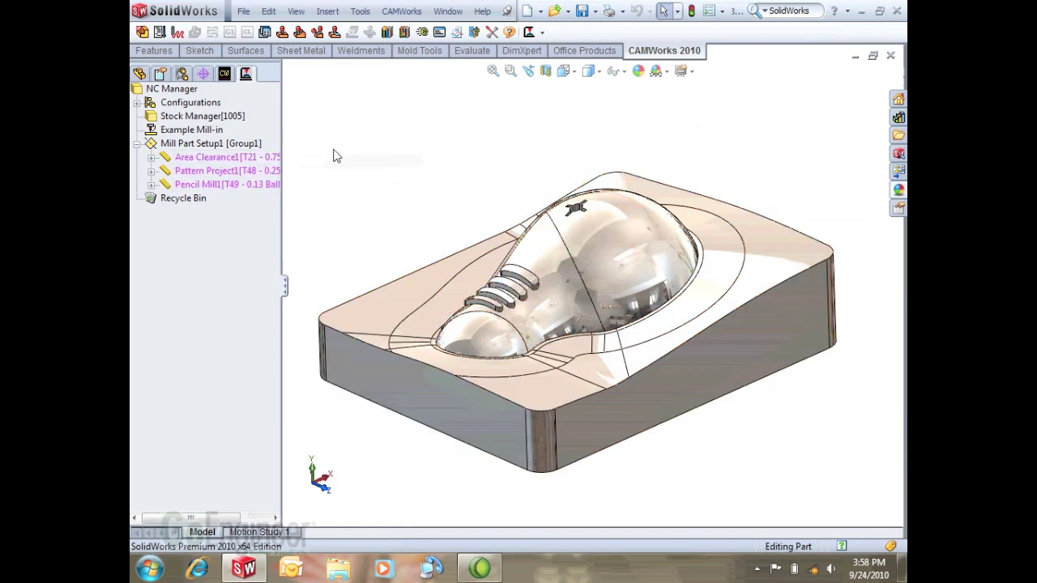
pyautogui.click(227, 157)
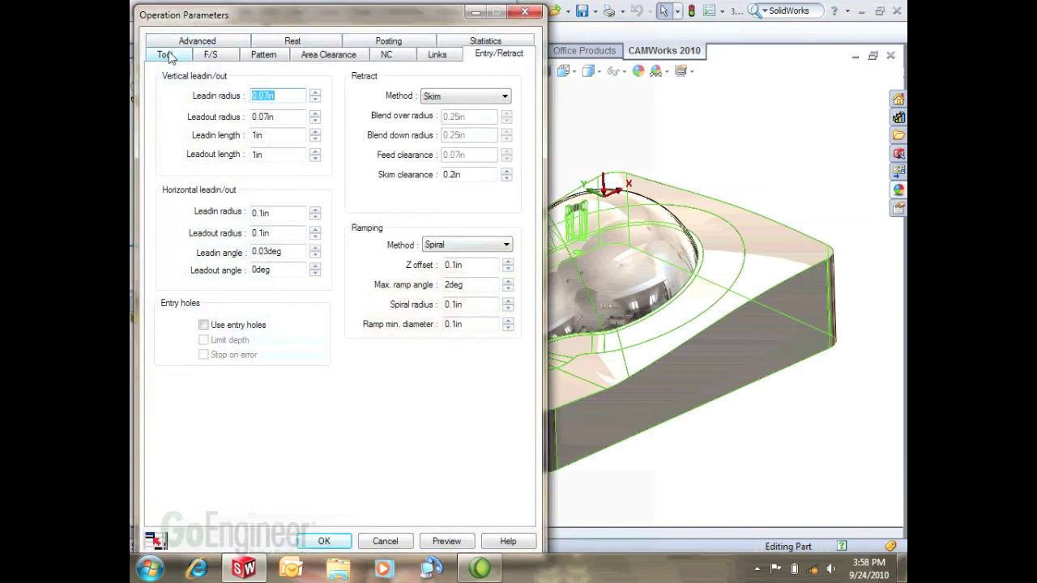
pyautogui.click(165, 54)
pyautogui.click(262, 79)
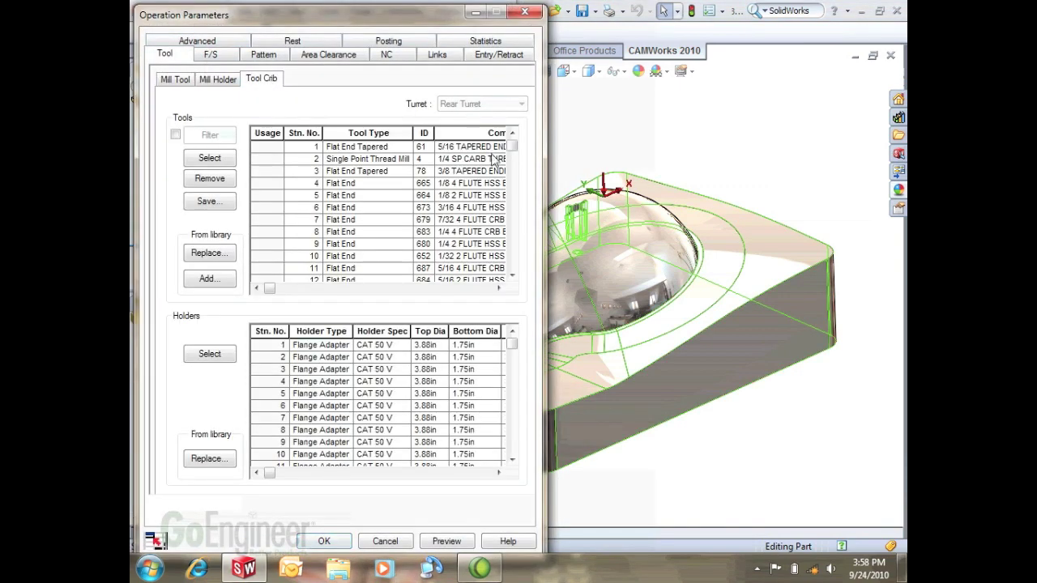
pyautogui.moveTo(512, 146); pyautogui.dragTo(514, 179)
pyautogui.click(267, 207)
pyautogui.click(212, 159)
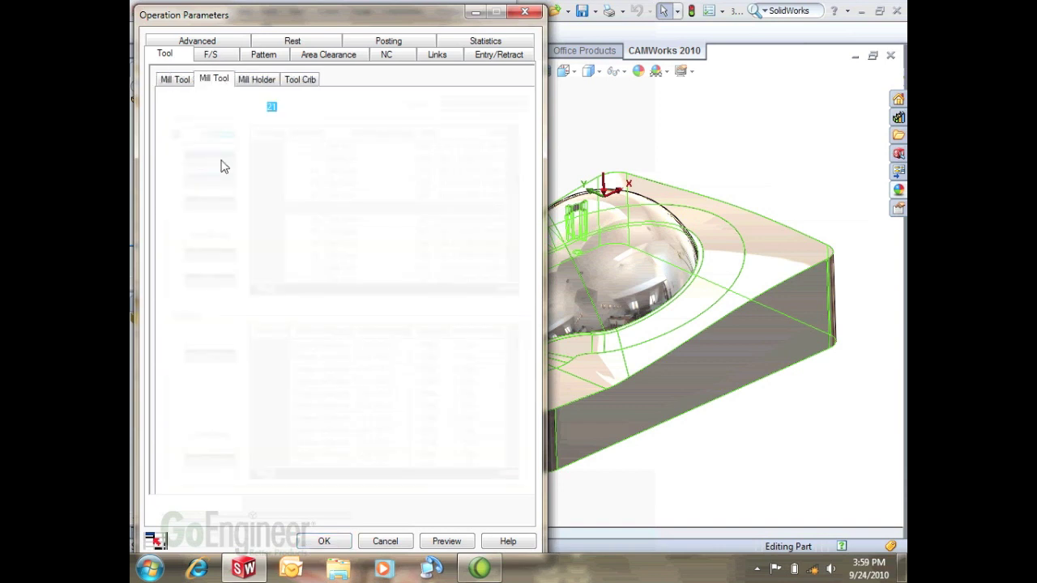
pyautogui.click(319, 318)
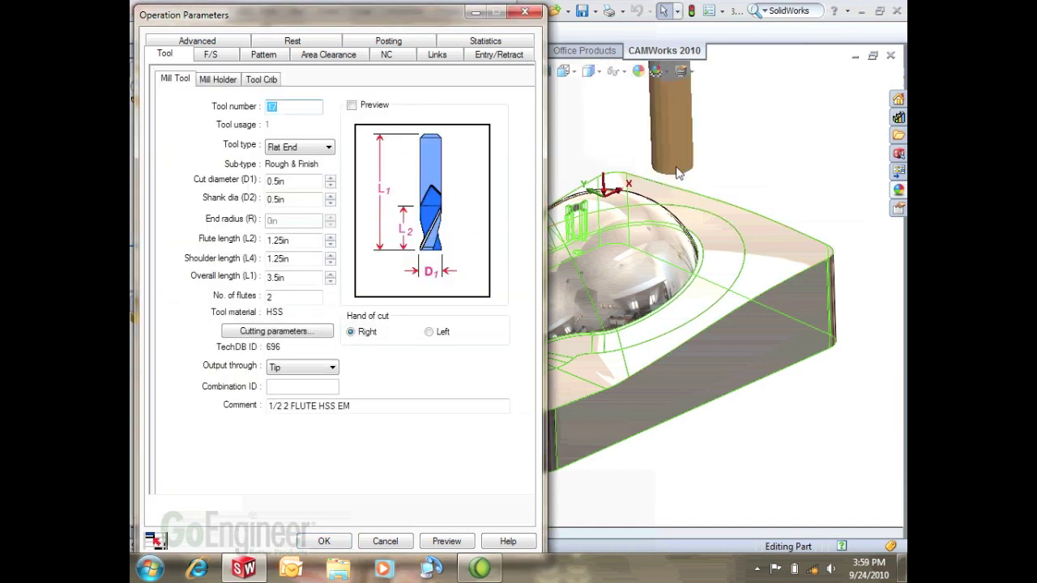
# Set the area clearance operation's pattern type to Pocket In - Core.
pyautogui.click(263, 54)
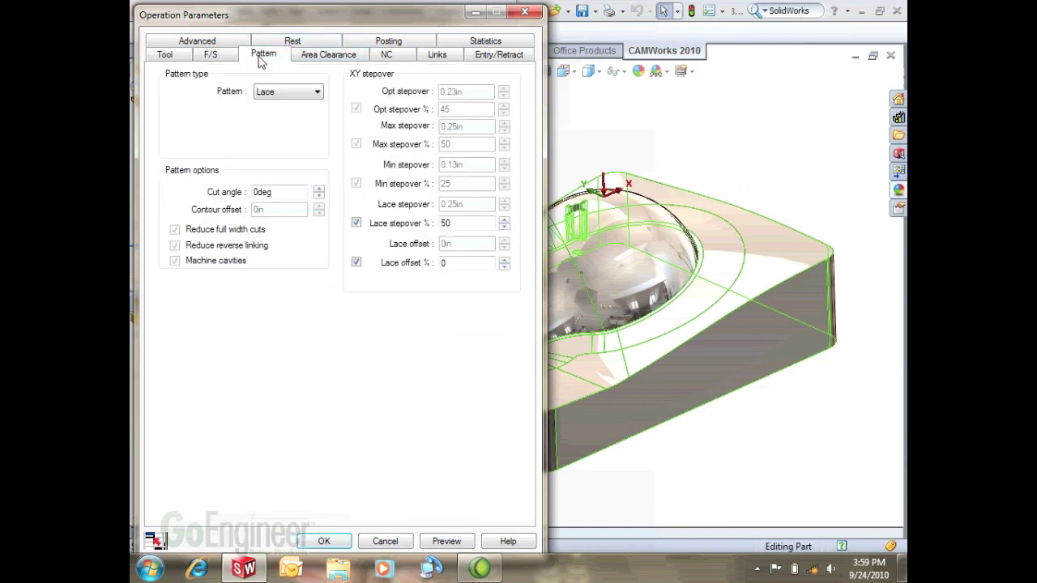
pyautogui.click(300, 94)
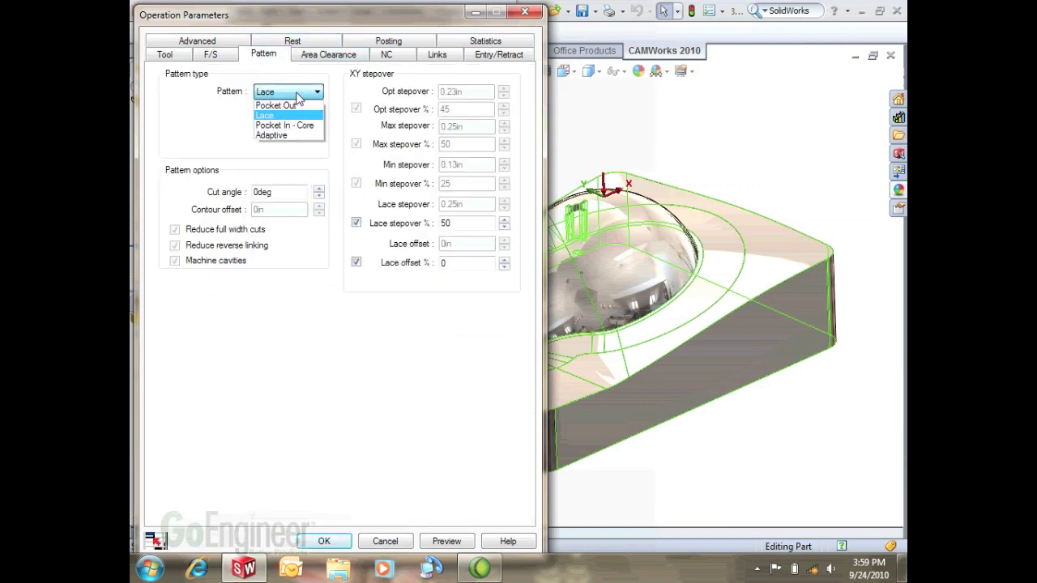
pyautogui.click(285, 127)
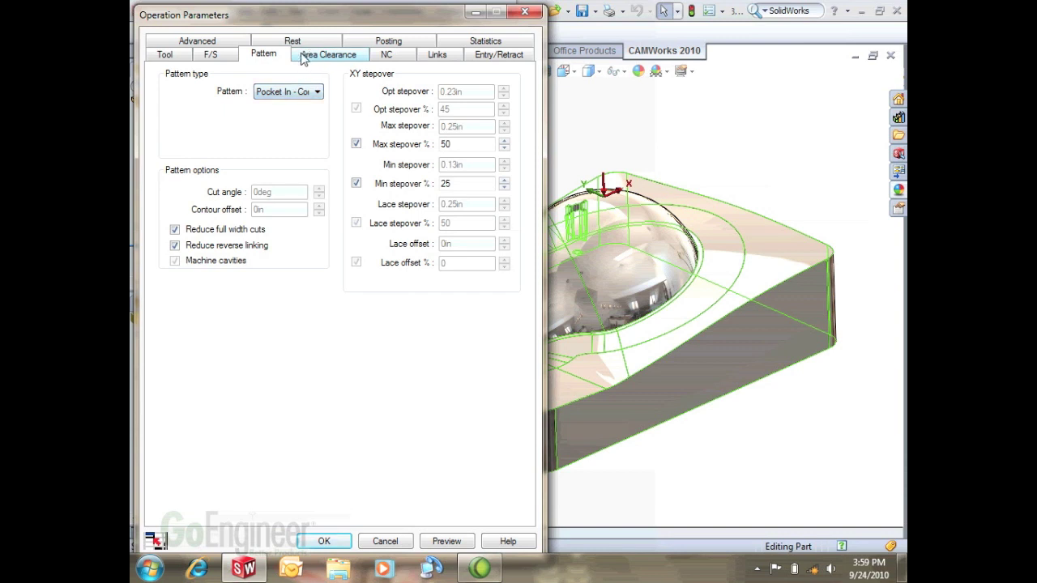
# Set the area clearance cut amount to 0.1875 in and generate the operation's toolpath.
pyautogui.click(303, 54)
pyautogui.doubleClick(478, 132)
pyautogui.write('.0')
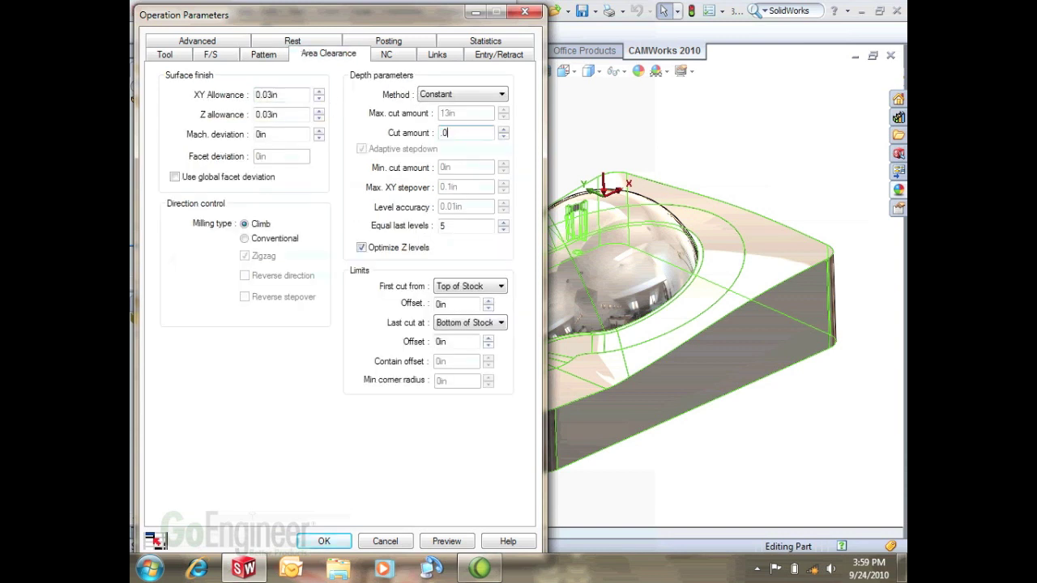
pyautogui.press('BackSpace')
pyautogui.press('BackSpace')
pyautogui.moveTo(462, 132); pyautogui.dragTo(317, 122)
pyautogui.write('.1875')
pyautogui.click(401, 57)
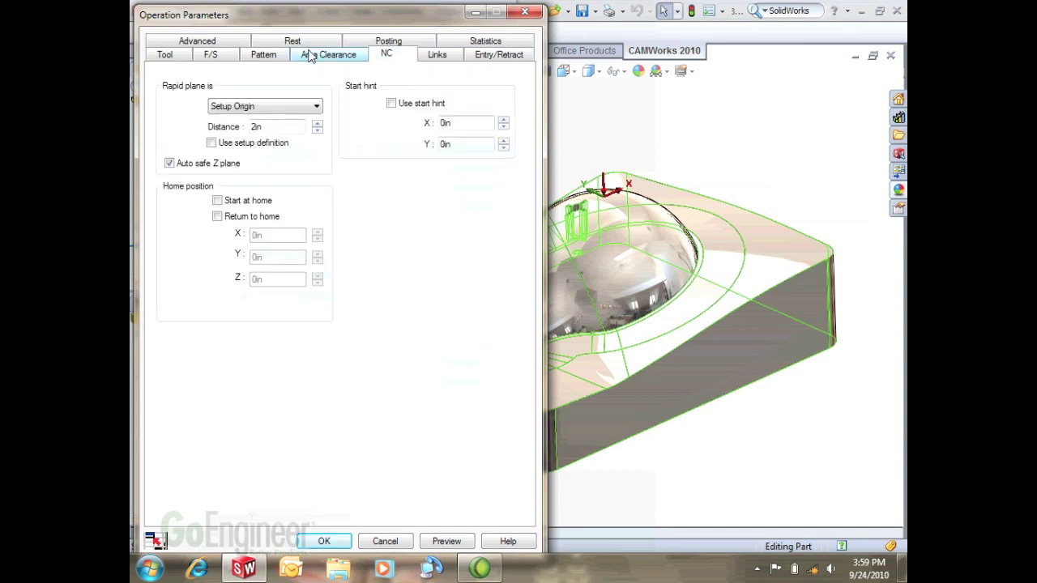
pyautogui.click(323, 541)
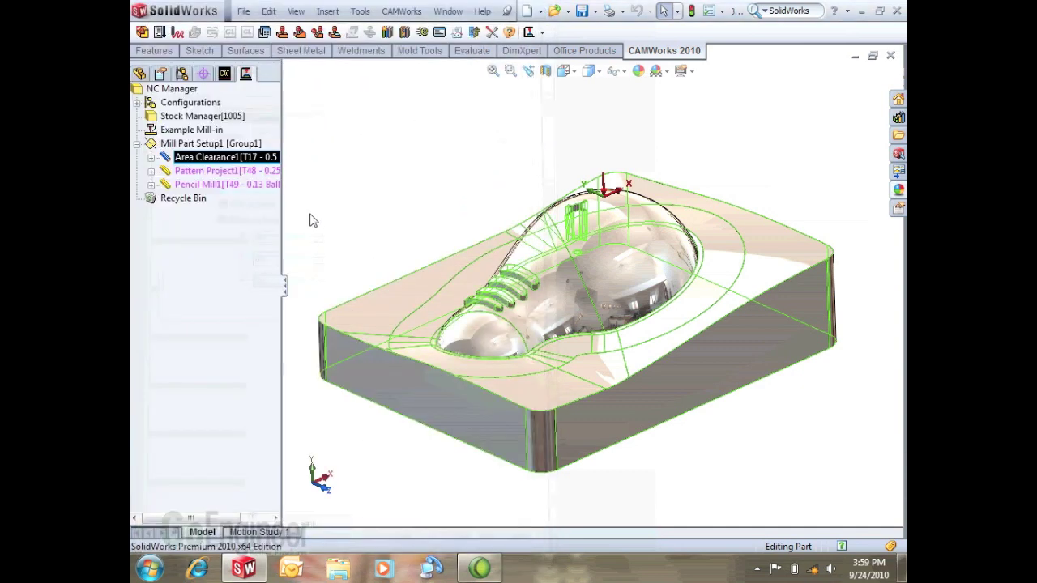
pyautogui.rightClick(231, 167)
pyautogui.click(237, 171)
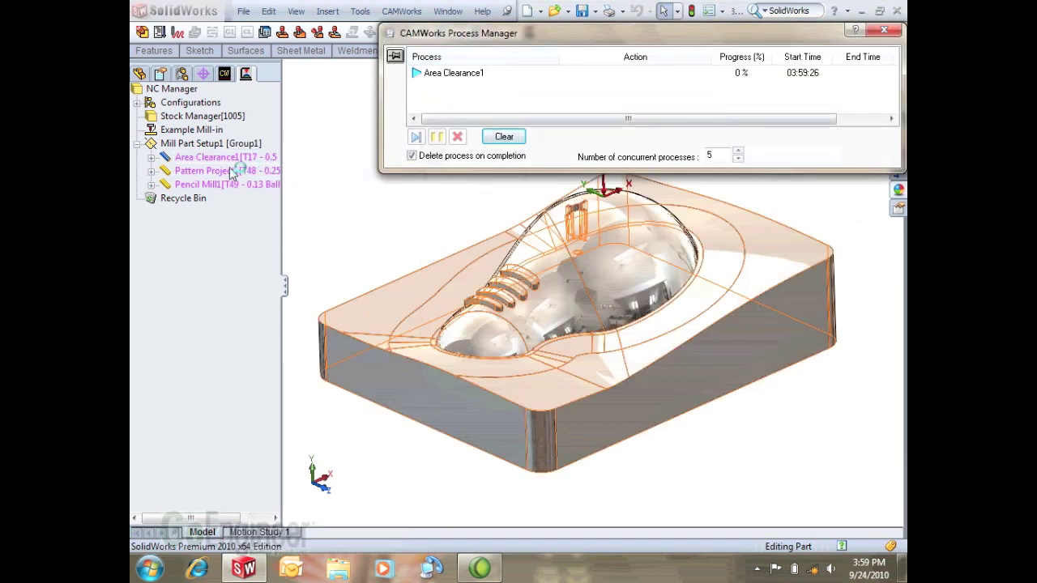
# Insert a Constant Stepover 3 axis mill operation for the multi surface feature after the area clearance operation.
pyautogui.rightClick(214, 160)
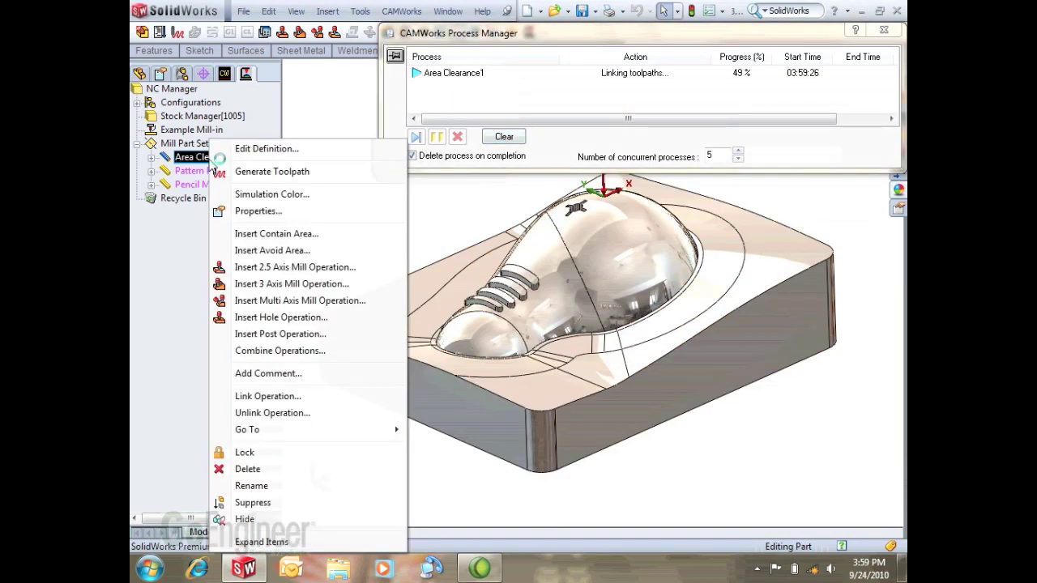
pyautogui.click(267, 284)
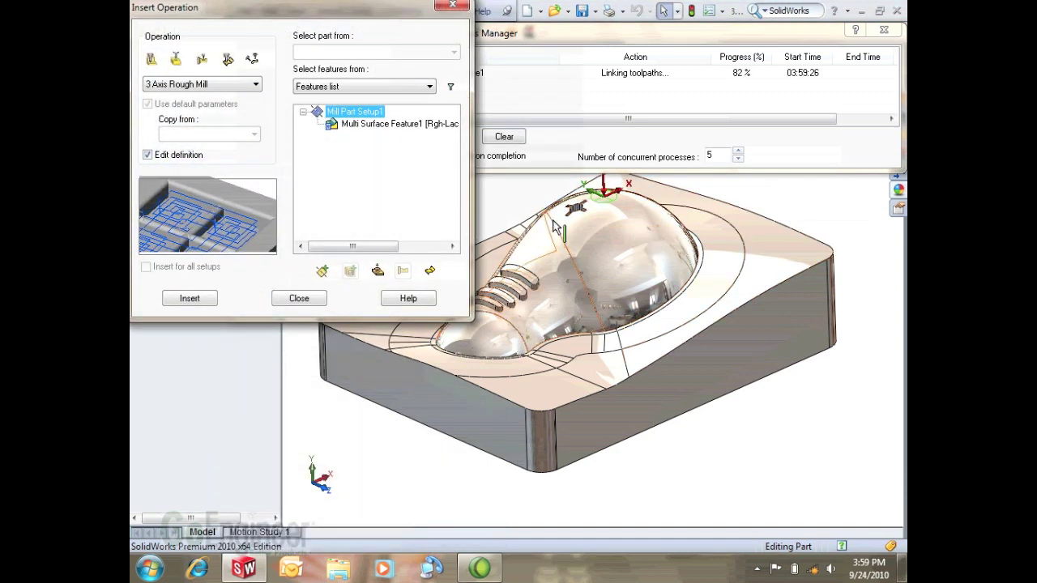
pyautogui.click(364, 128)
pyautogui.click(186, 84)
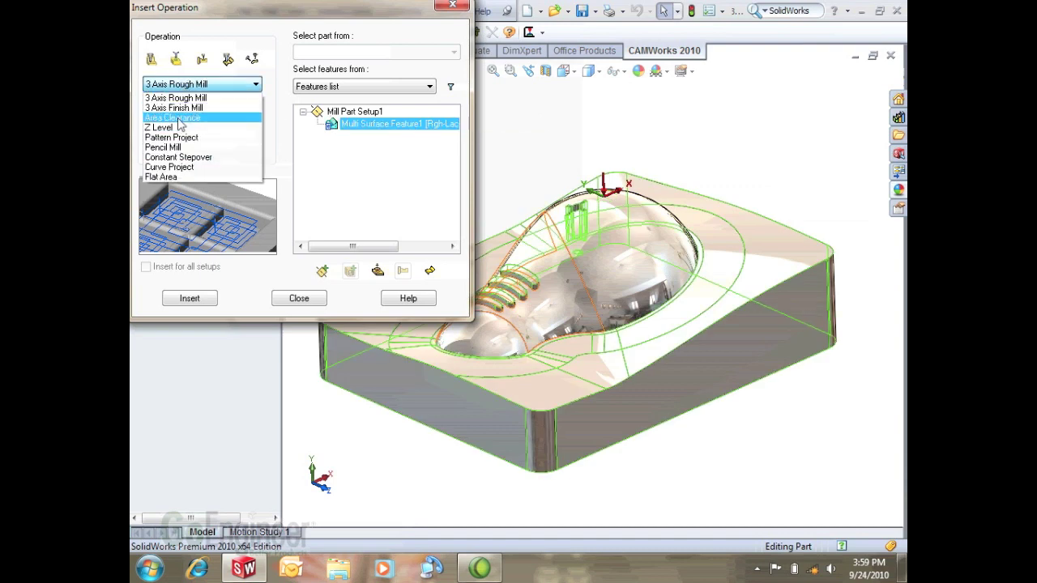
pyautogui.click(191, 158)
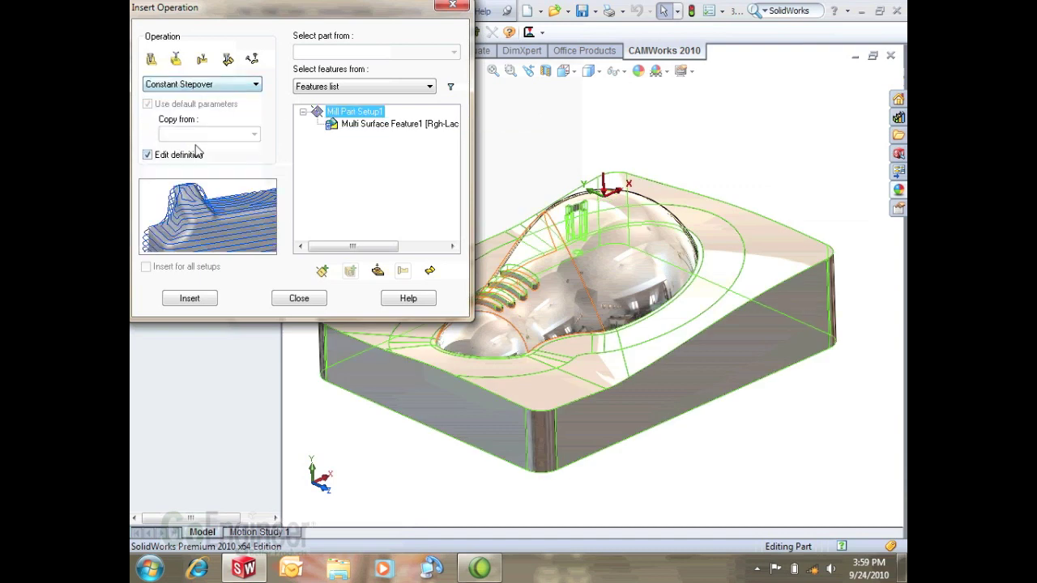
pyautogui.click(365, 124)
pyautogui.click(190, 299)
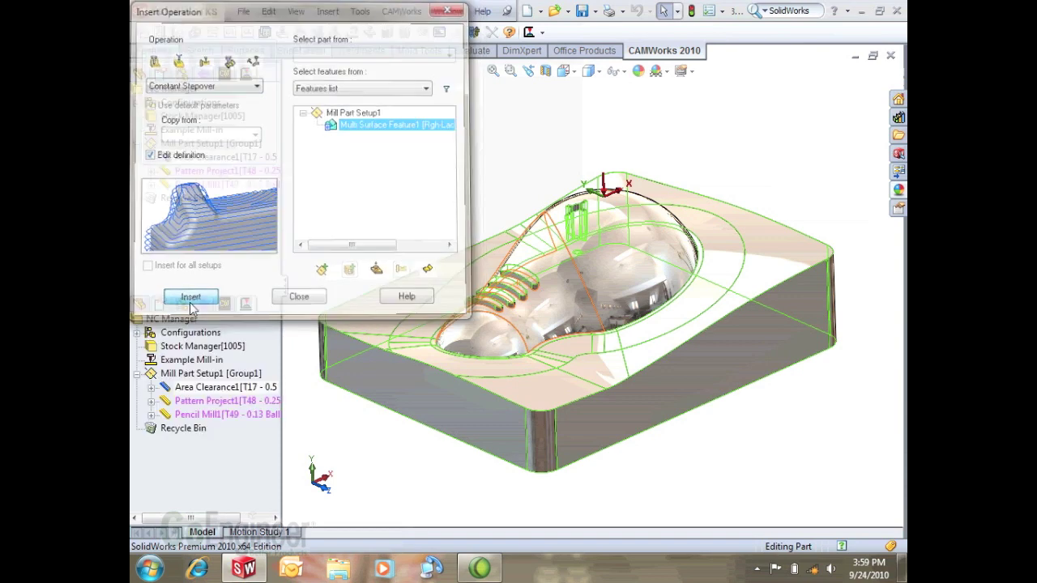
# Remove the constant stepover operation's limit on number of cuts and set both horizontal and vertical cut amounts to 0.020 in.
pyautogui.click(259, 56)
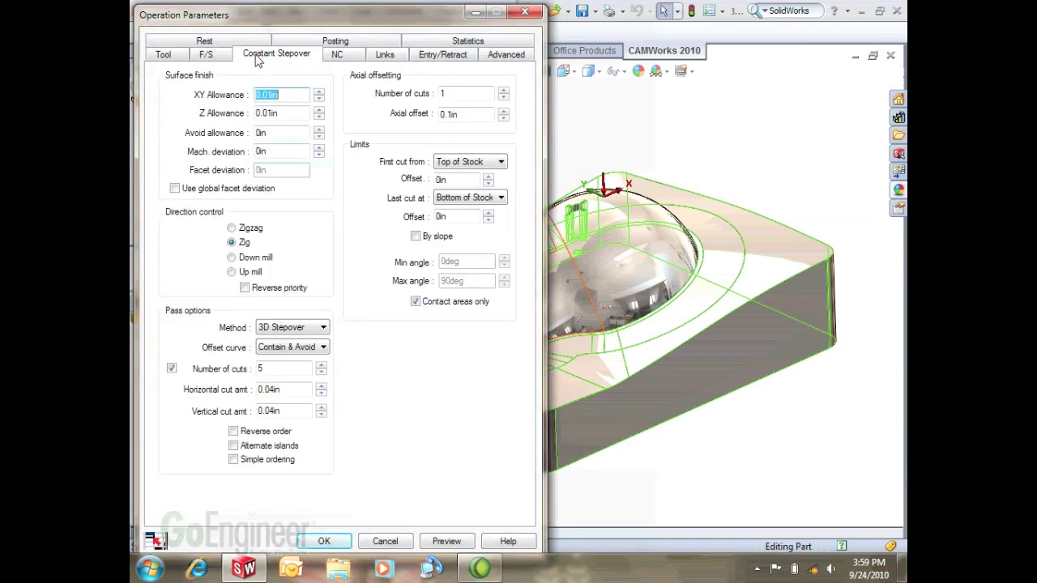
pyautogui.click(172, 369)
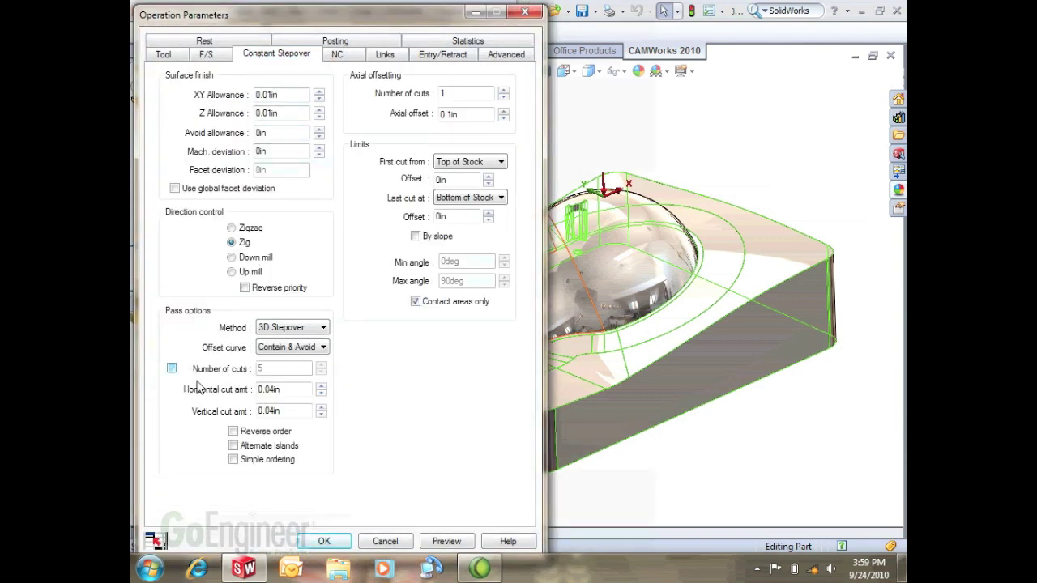
pyautogui.press('Tab')
pyautogui.write('.020')
pyautogui.press('Tab')
pyautogui.write('.020')
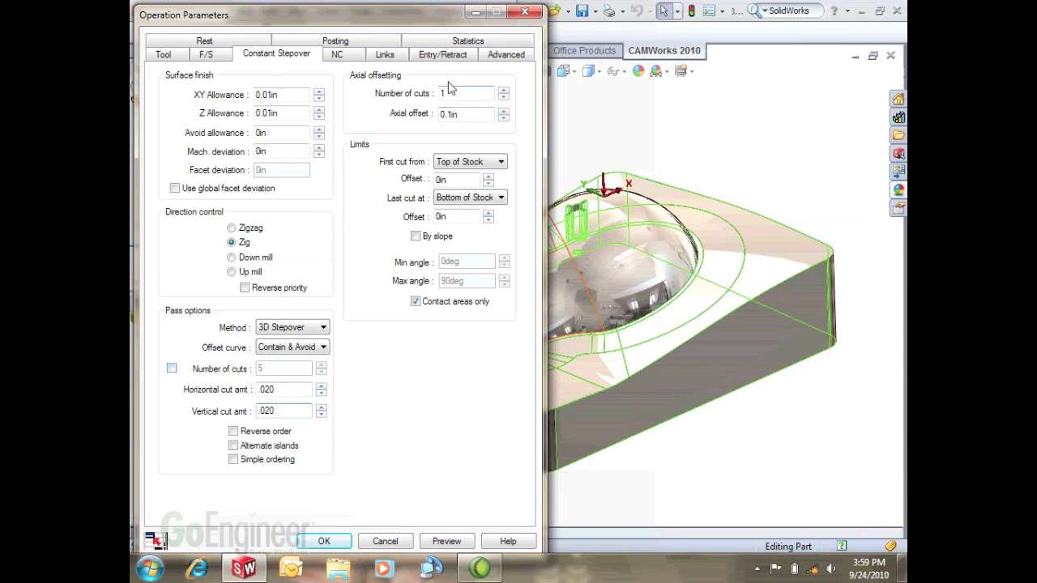
pyautogui.moveTo(430, 26); pyautogui.dragTo(431, 18)
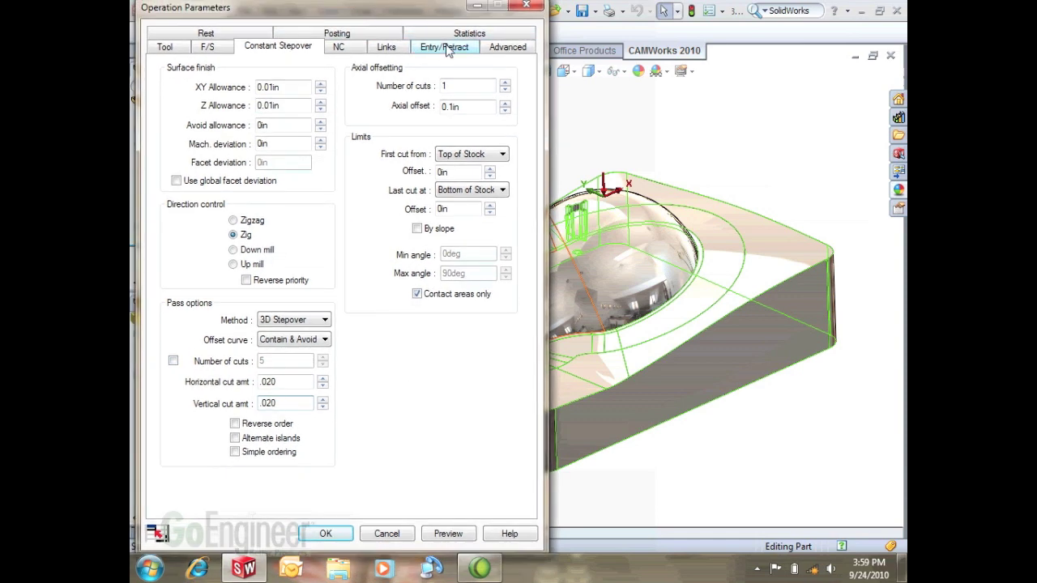
pyautogui.click(444, 46)
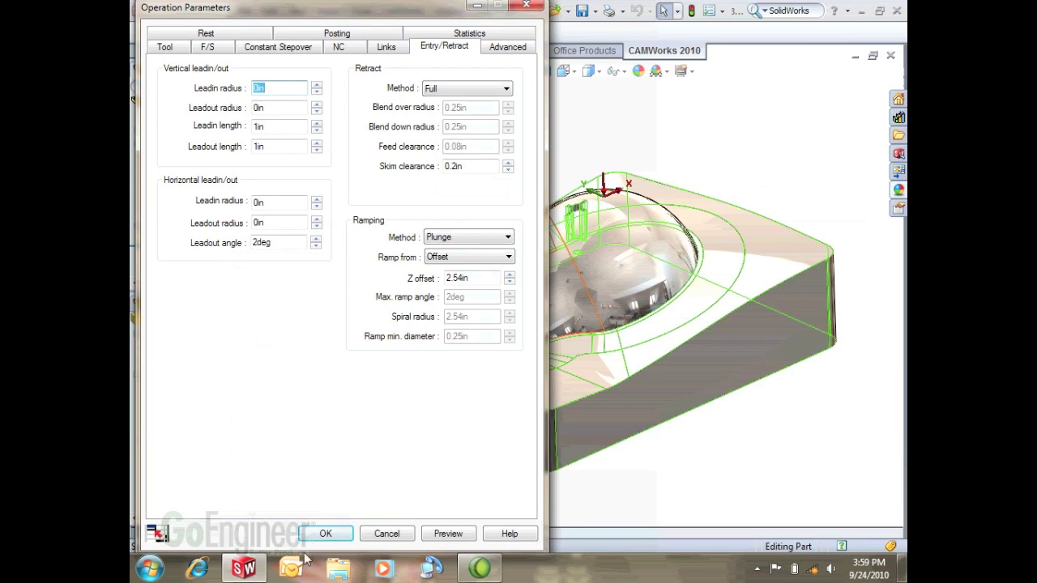
pyautogui.click(324, 538)
pyautogui.click(299, 298)
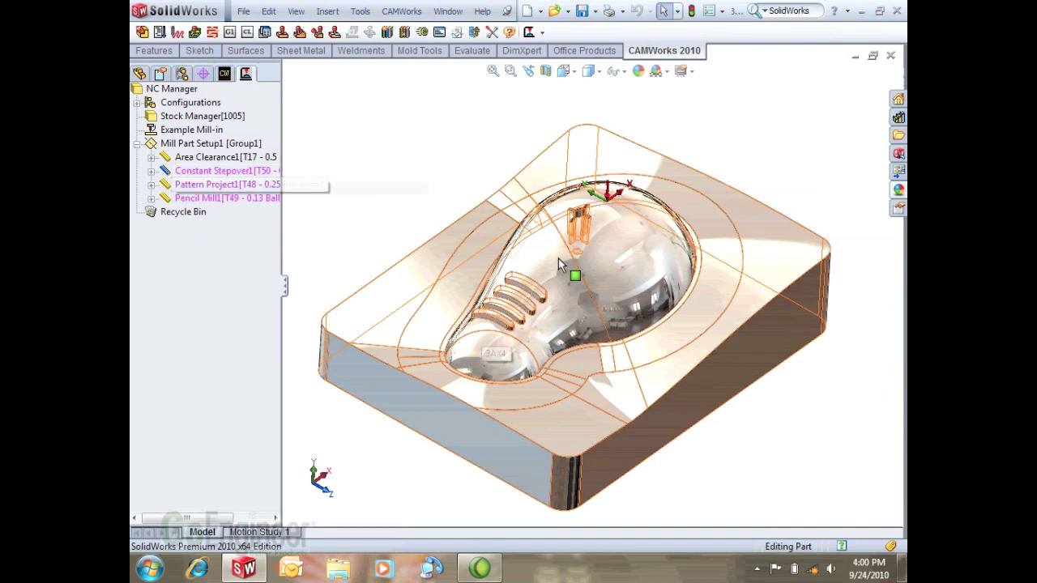
# Start a contain area for the constant stepover operation and select the rim edges around the bulb's near side, narrow end and long side.
pyautogui.rightClick(200, 171)
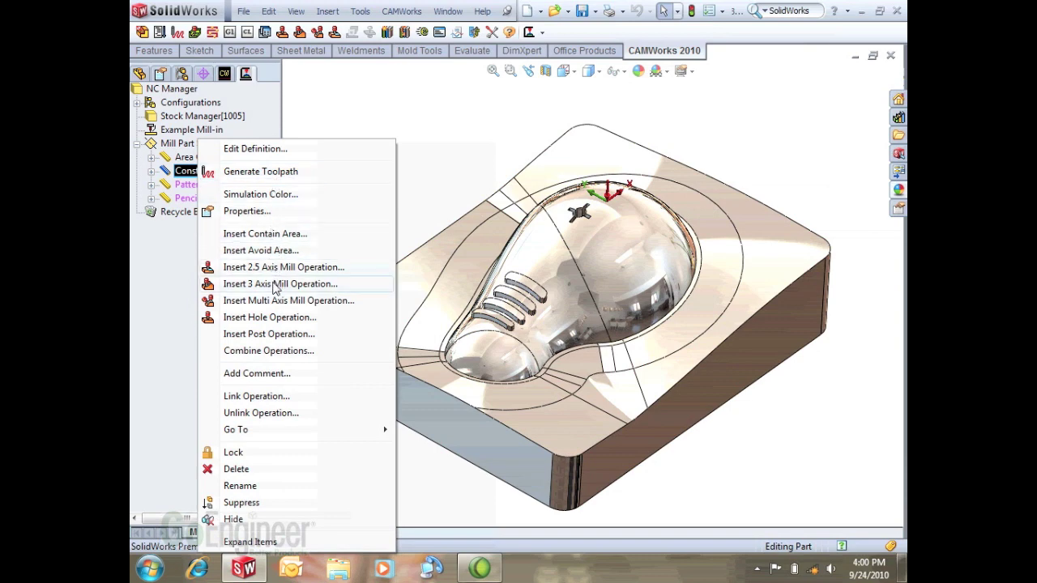
pyautogui.click(267, 234)
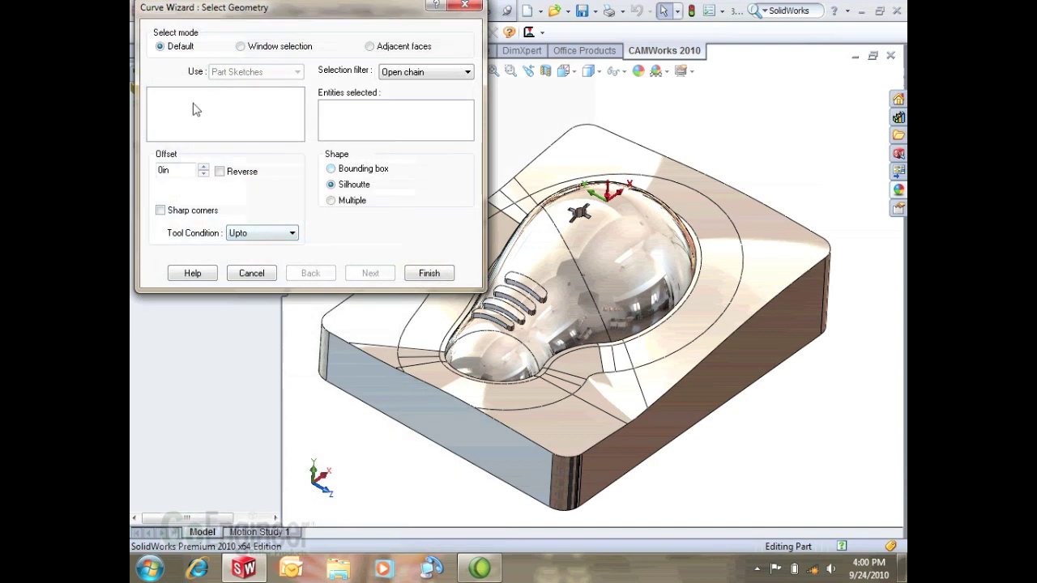
pyautogui.scroll(-3, 655, 342)
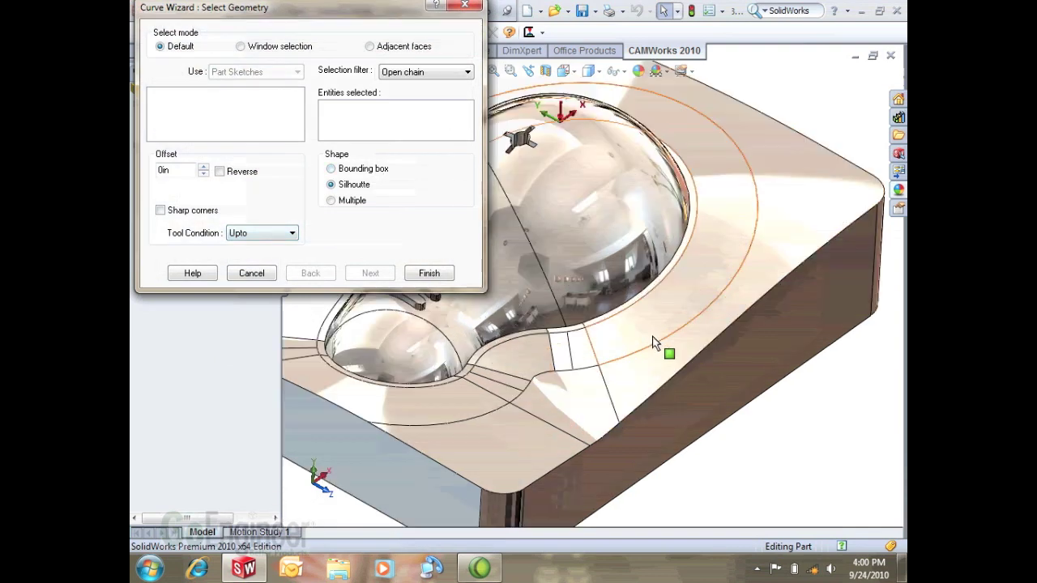
pyautogui.click(605, 324)
pyautogui.click(565, 334)
pyautogui.click(555, 331)
pyautogui.click(535, 333)
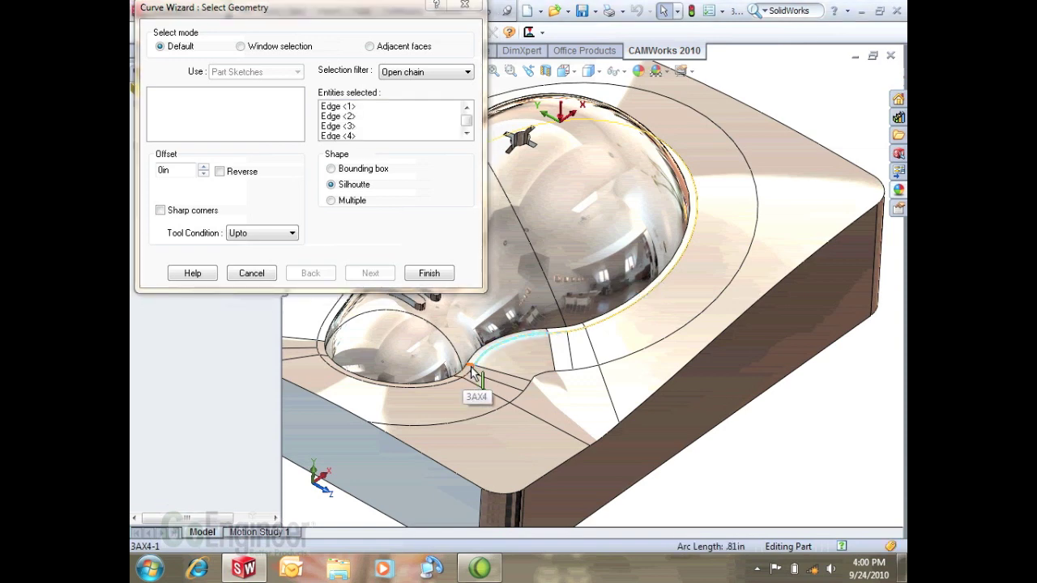
pyautogui.click(470, 368)
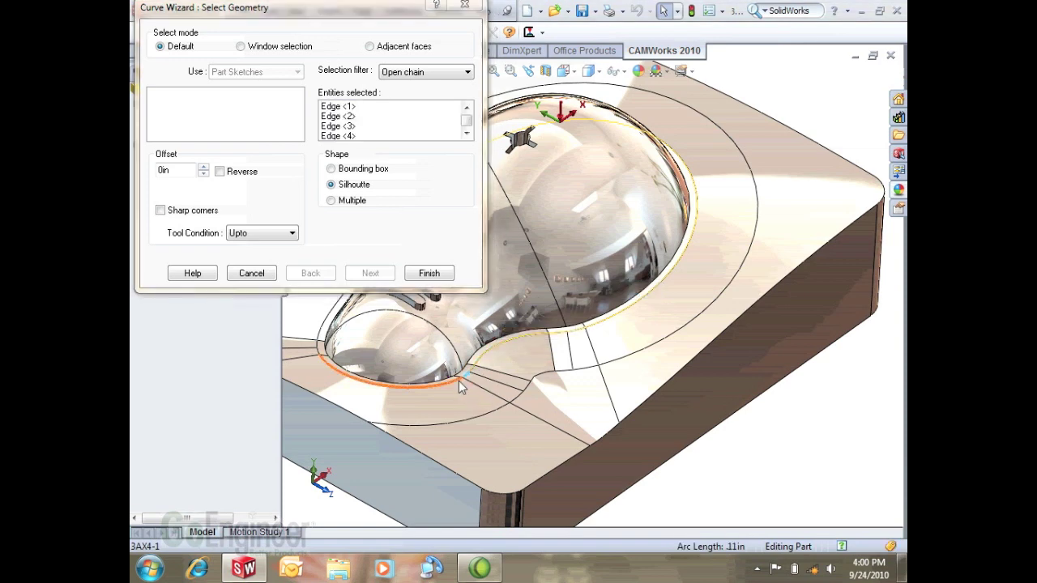
pyautogui.click(459, 380)
pyautogui.click(320, 360)
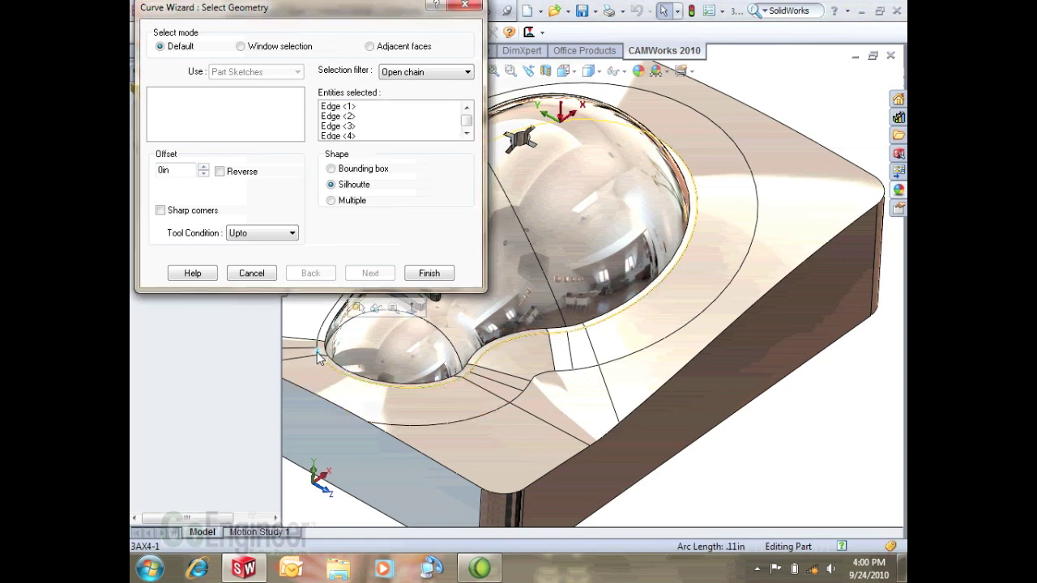
pyautogui.click(319, 338)
# Select the remaining short rim edges on the far side of the bulb to close the contain area boundary.
pyautogui.scroll(3, 580, 170)
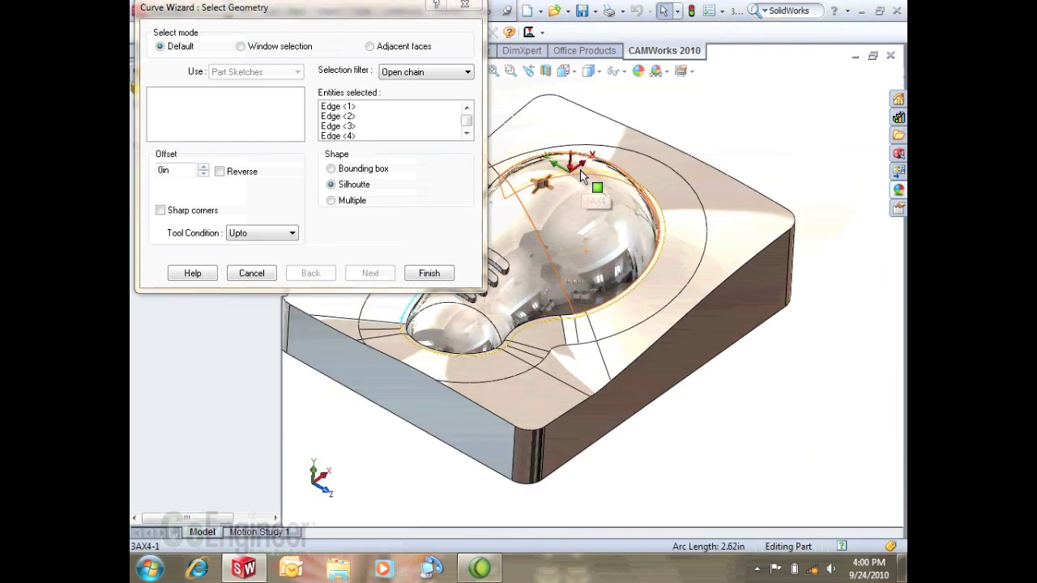
pyautogui.moveTo(580, 172); pyautogui.dragTo(587, 229, button='middle')
pyautogui.scroll(2, 588, 229)
pyautogui.scroll(-6, 534, 233)
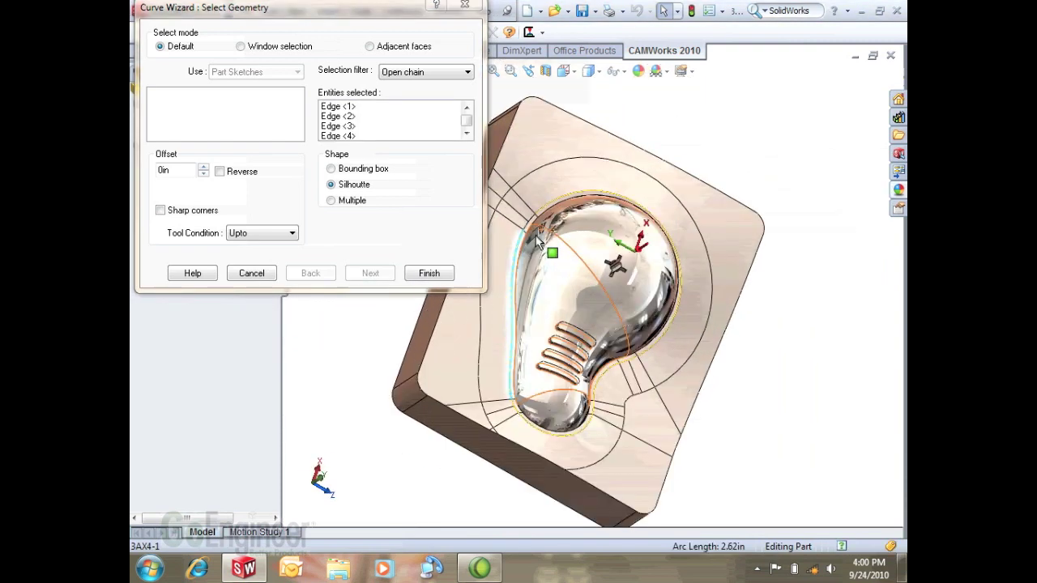
pyautogui.click(528, 230)
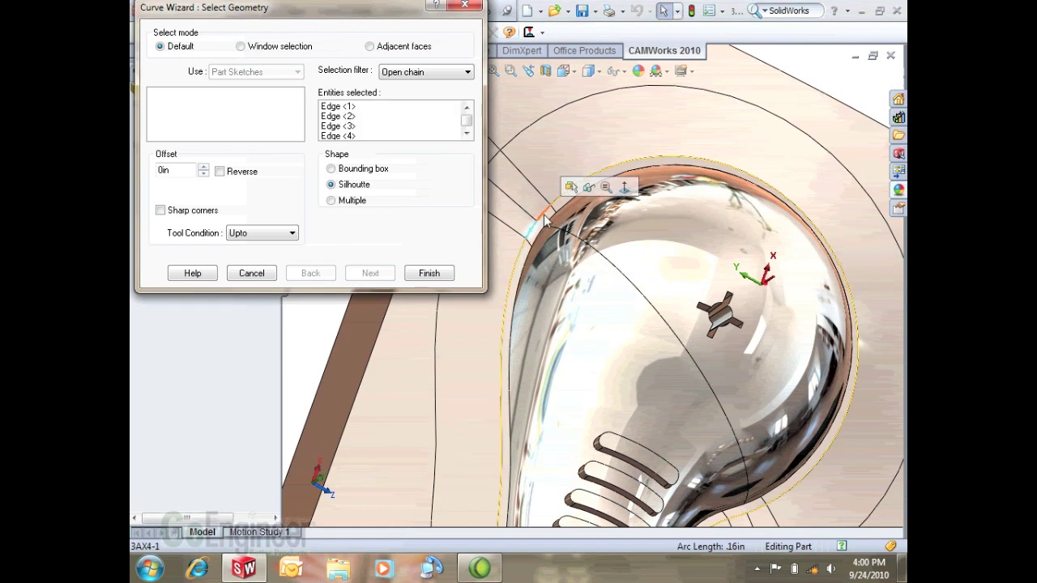
pyautogui.scroll(3, 563, 239)
pyautogui.moveTo(598, 268); pyautogui.dragTo(551, 223, button='middle')
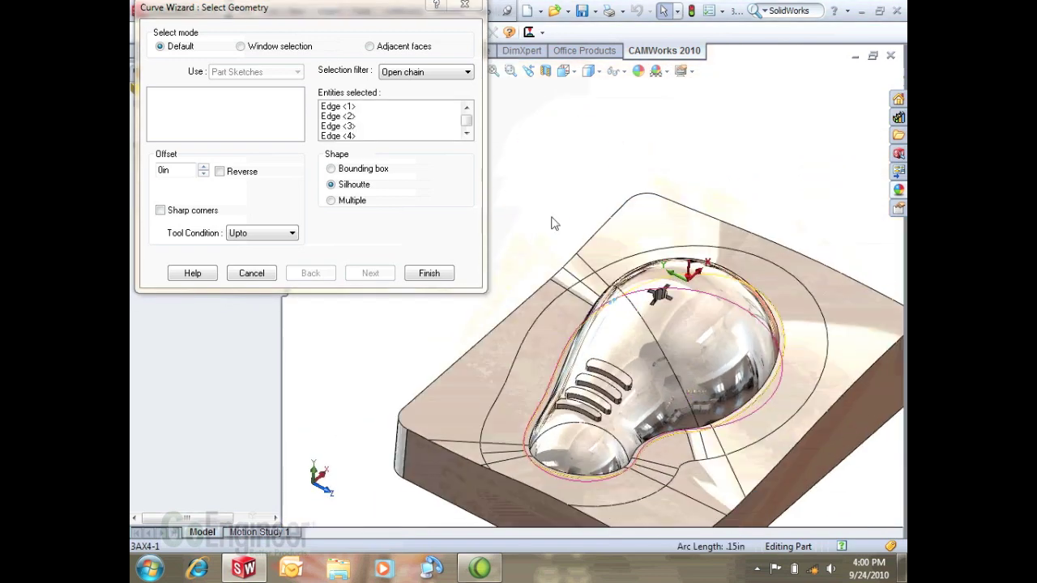
# Offset the contain area boundary by 0.1875 in and finish the contain area.
pyautogui.moveTo(185, 170); pyautogui.dragTo(132, 170)
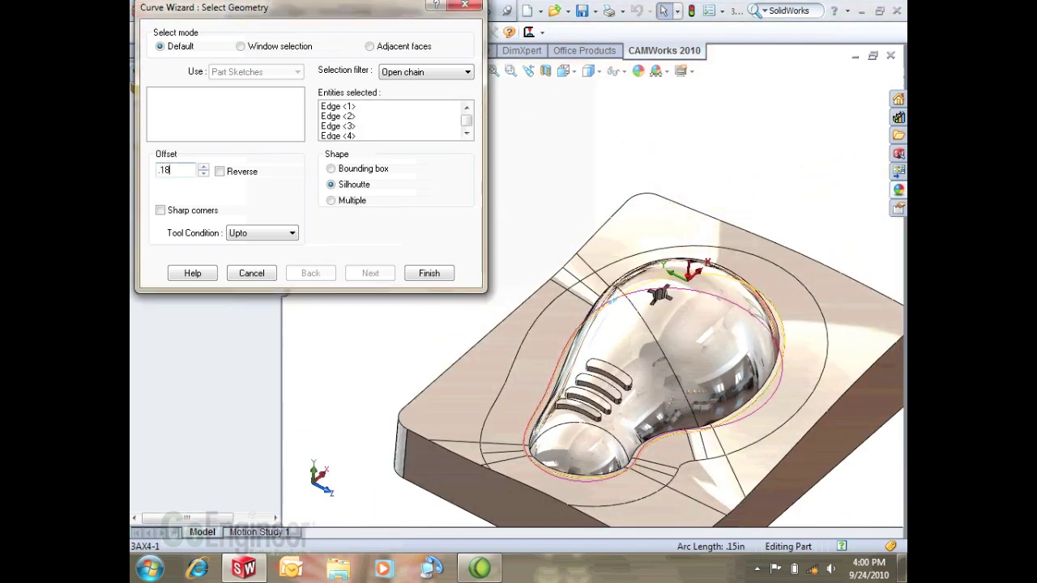
pyautogui.moveTo(567, 186); pyautogui.dragTo(567, 153, button='middle')
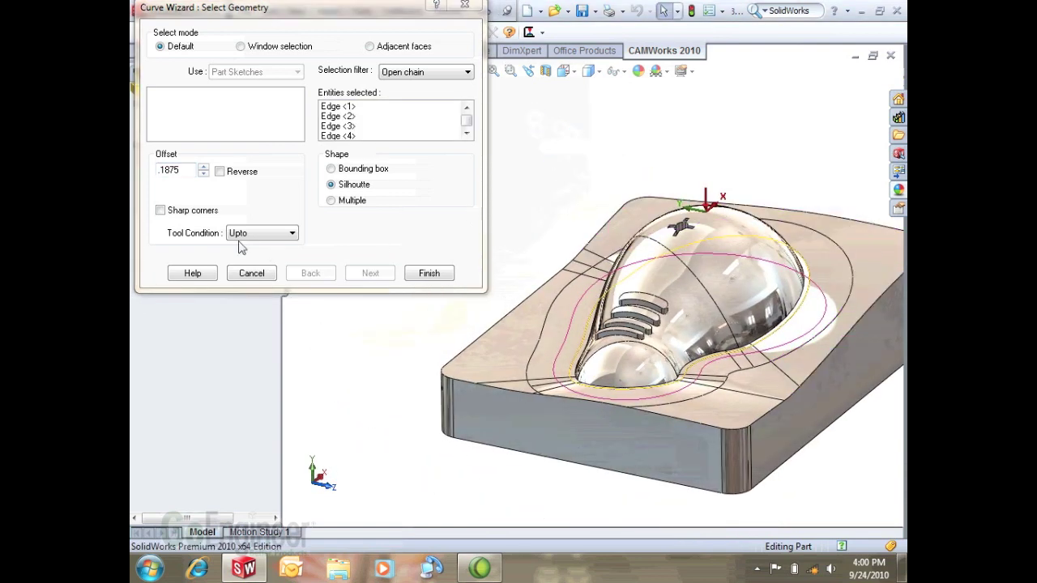
pyautogui.click(427, 275)
# Generate the constant stepover operation's toolpath and examine its coverage along the bulb's lower edge.
pyautogui.rightClick(207, 176)
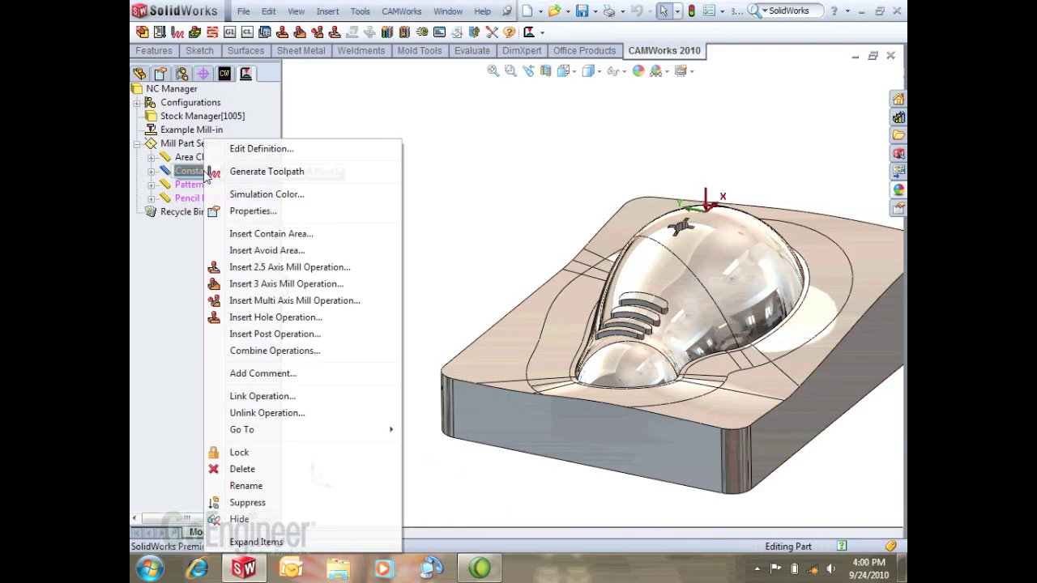
pyautogui.click(301, 171)
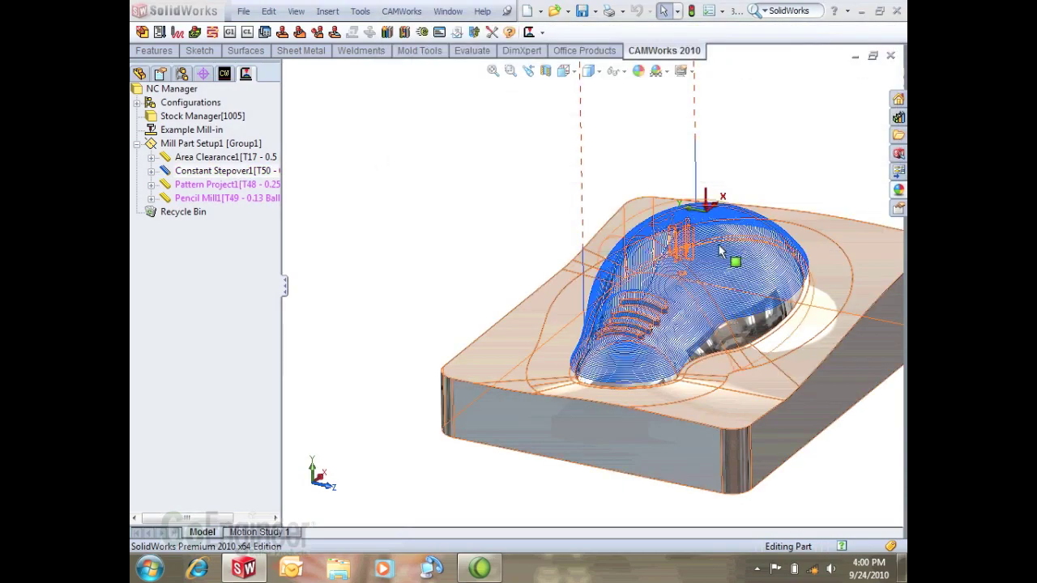
pyautogui.scroll(-4, 720, 248)
pyautogui.moveTo(720, 297); pyautogui.dragTo(745, 296, button='middle')
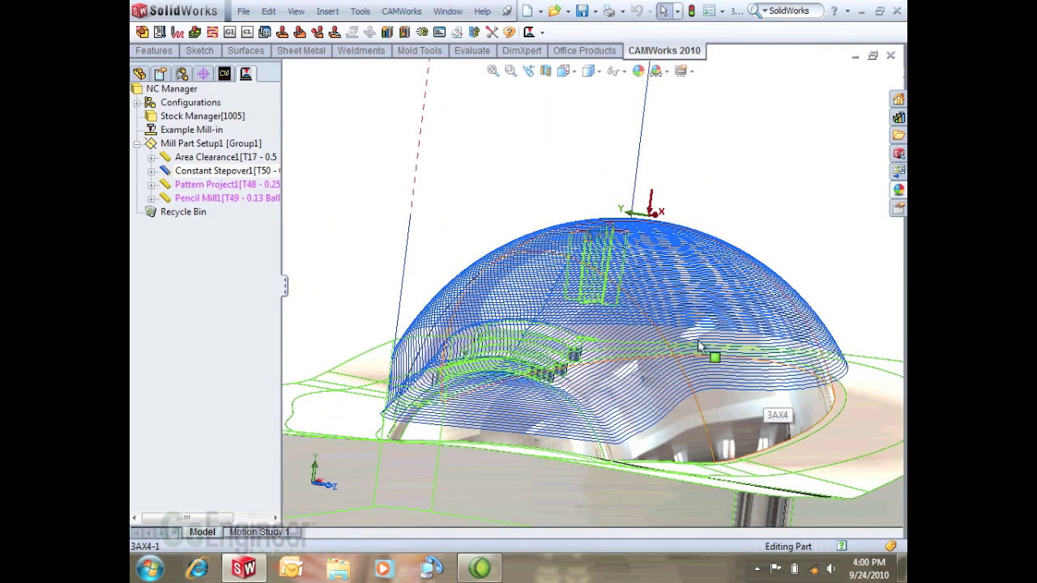
pyautogui.moveTo(716, 390)
pyautogui.mouseDown(button='middle')
pyautogui.moveTo(721, 446)
pyautogui.moveTo(705, 407)
pyautogui.mouseUp(button='middle')
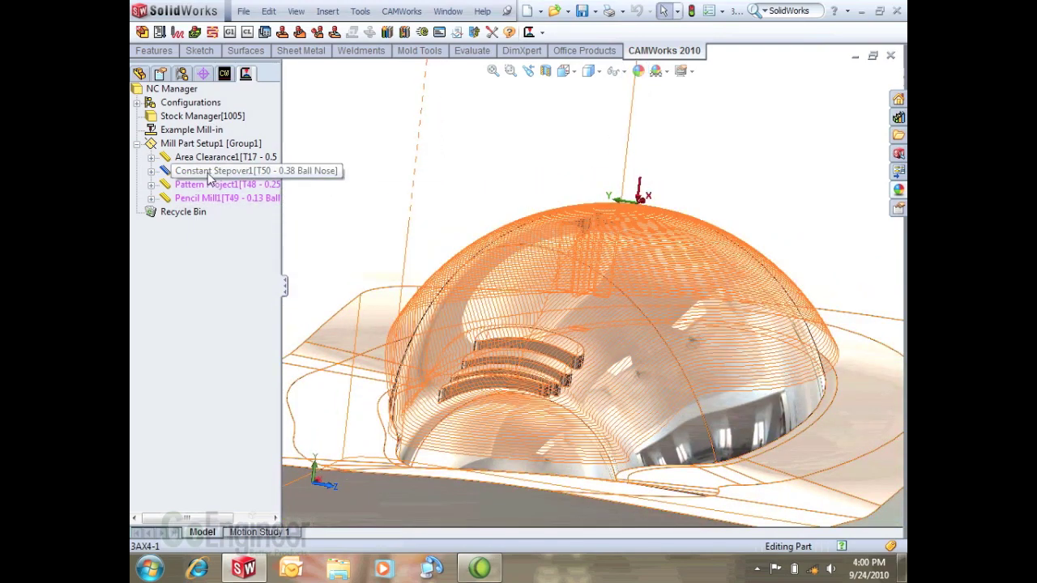
# Change the contain area's tool condition to On center and regenerate the constant stepover toolpath.
pyautogui.click(208, 175)
pyautogui.click(152, 171)
pyautogui.doubleClick(187, 186)
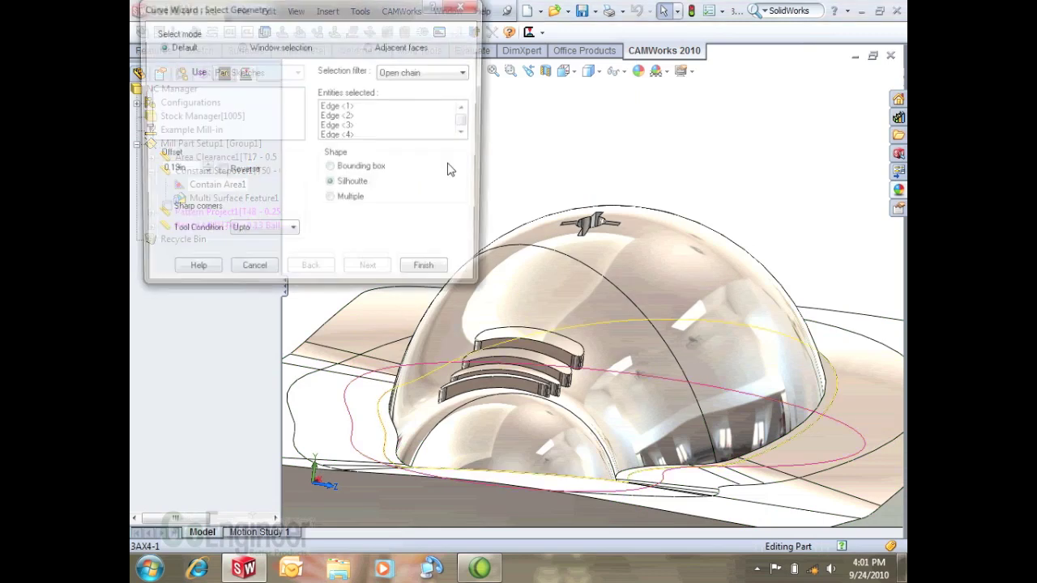
pyautogui.click(261, 234)
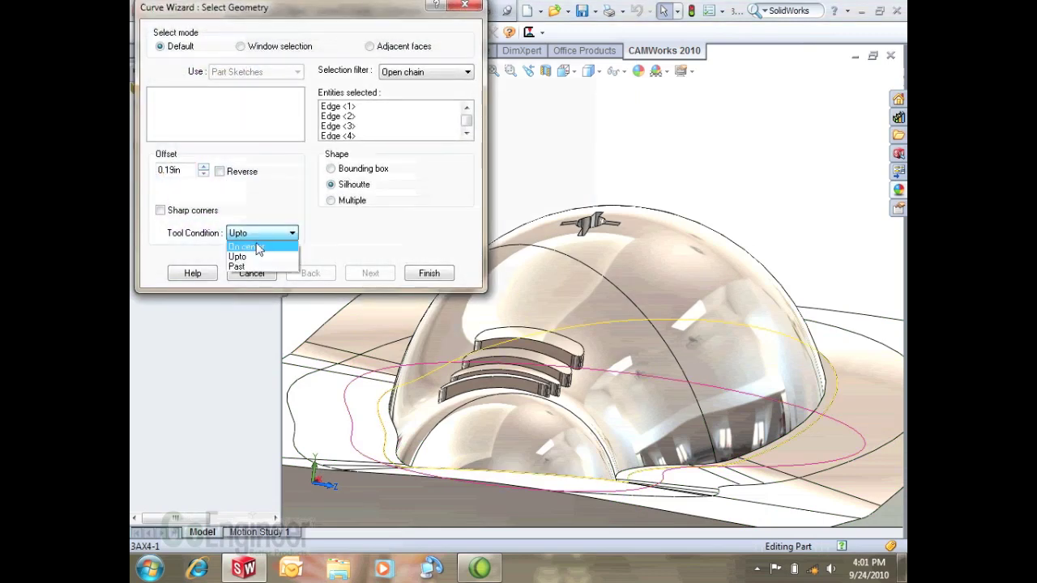
pyautogui.click(255, 254)
pyautogui.click(429, 273)
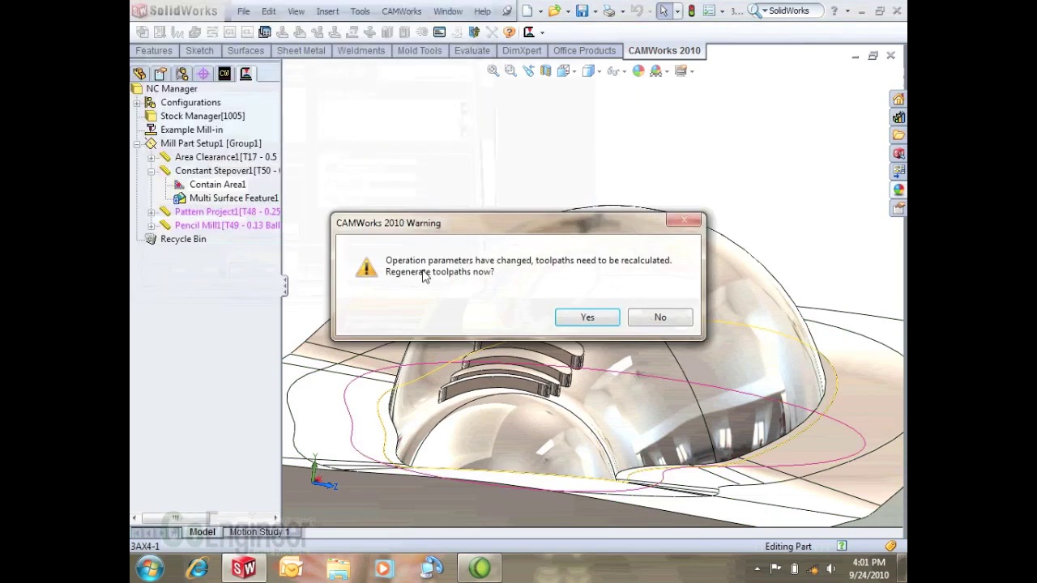
pyautogui.click(587, 317)
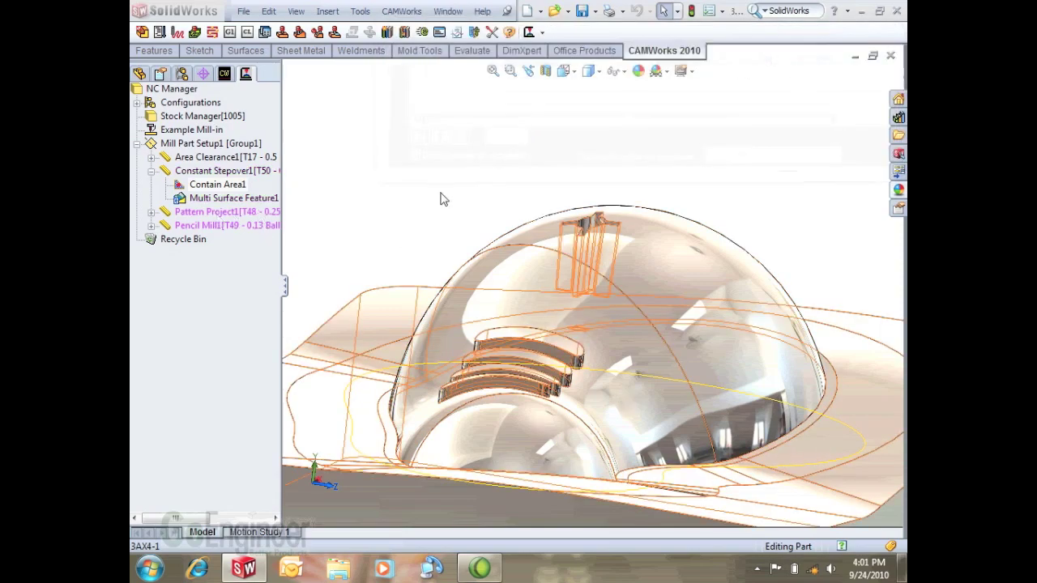
pyautogui.click(195, 183)
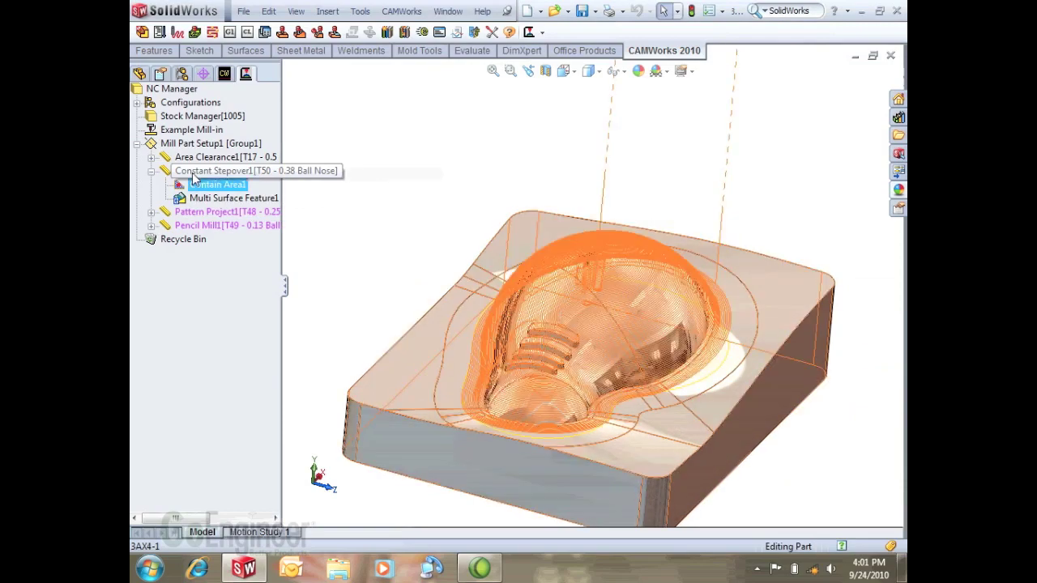
pyautogui.click(194, 172)
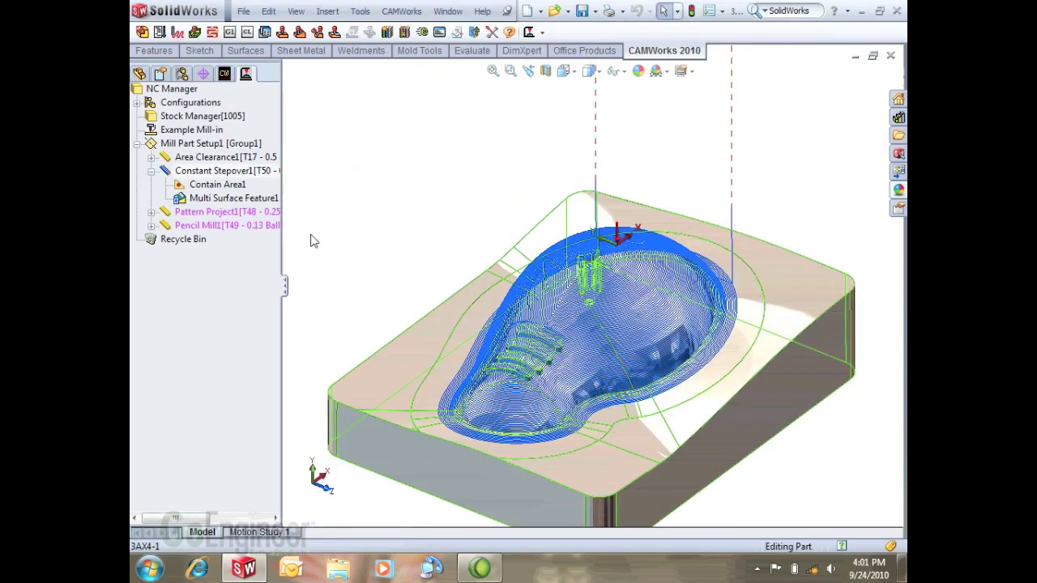
# Set the constant stepover operation's pass method to 2D Stepover and regenerate its toolpath.
pyautogui.doubleClick(212, 171)
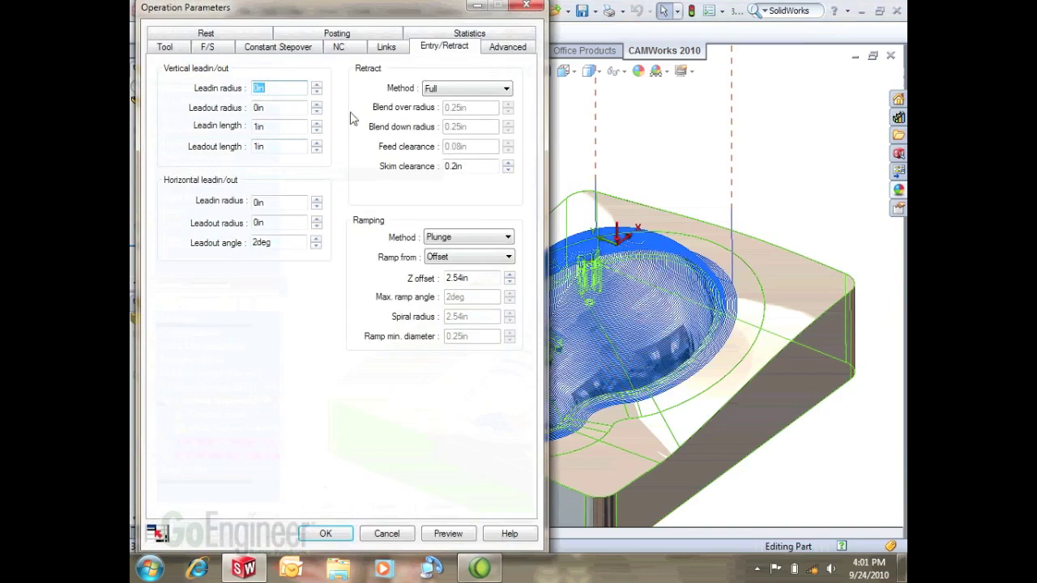
pyautogui.click(277, 47)
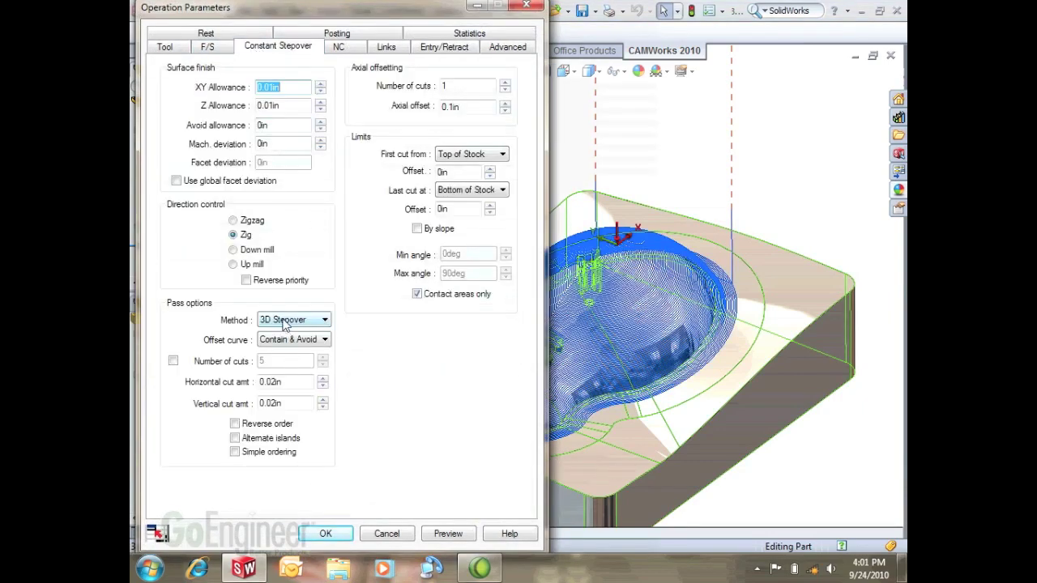
pyautogui.click(284, 322)
pyautogui.moveTo(672, 159); pyautogui.dragTo(694, 246, button='middle')
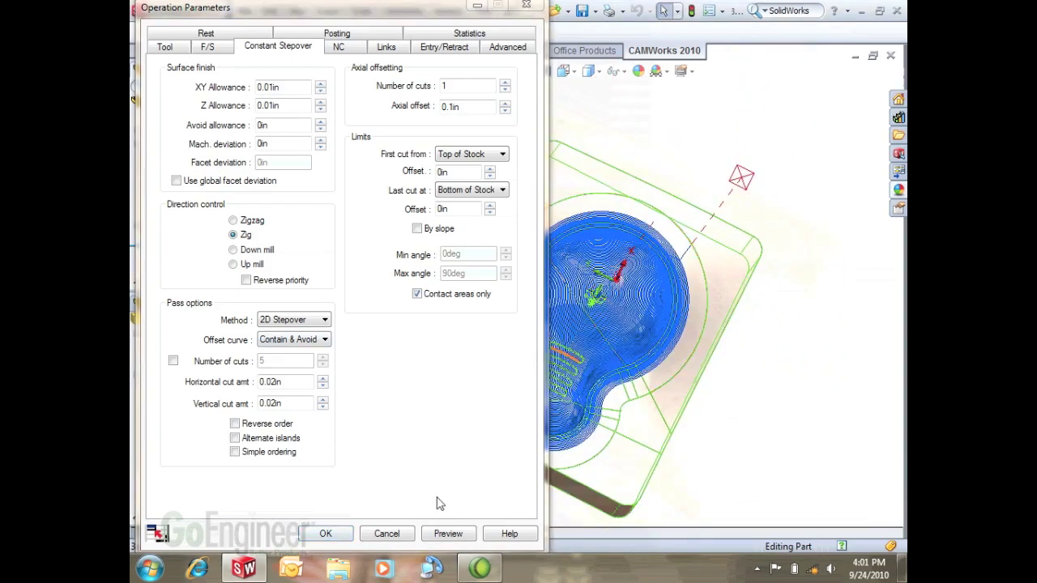
pyautogui.click(327, 533)
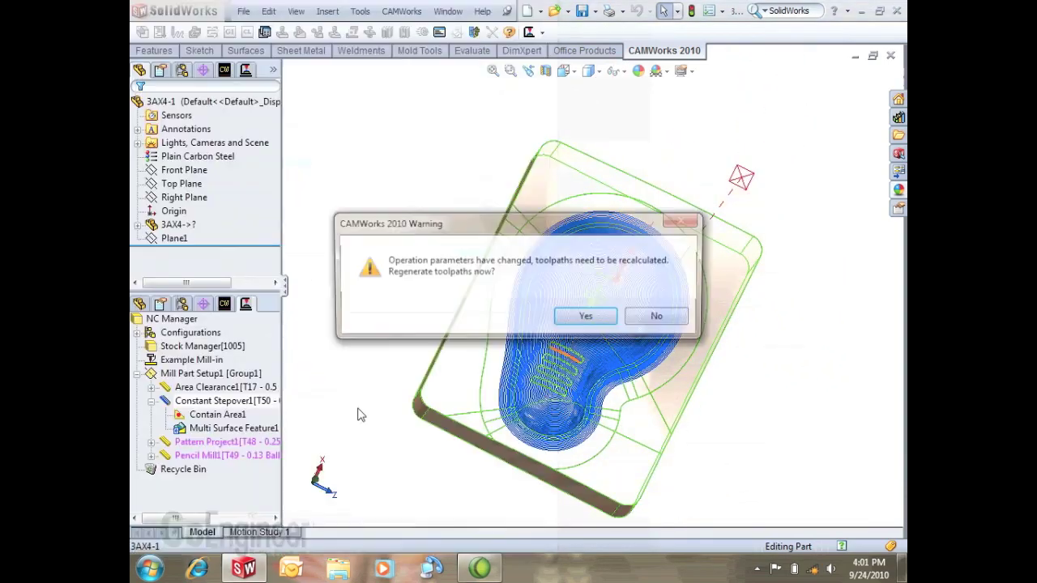
pyautogui.click(585, 318)
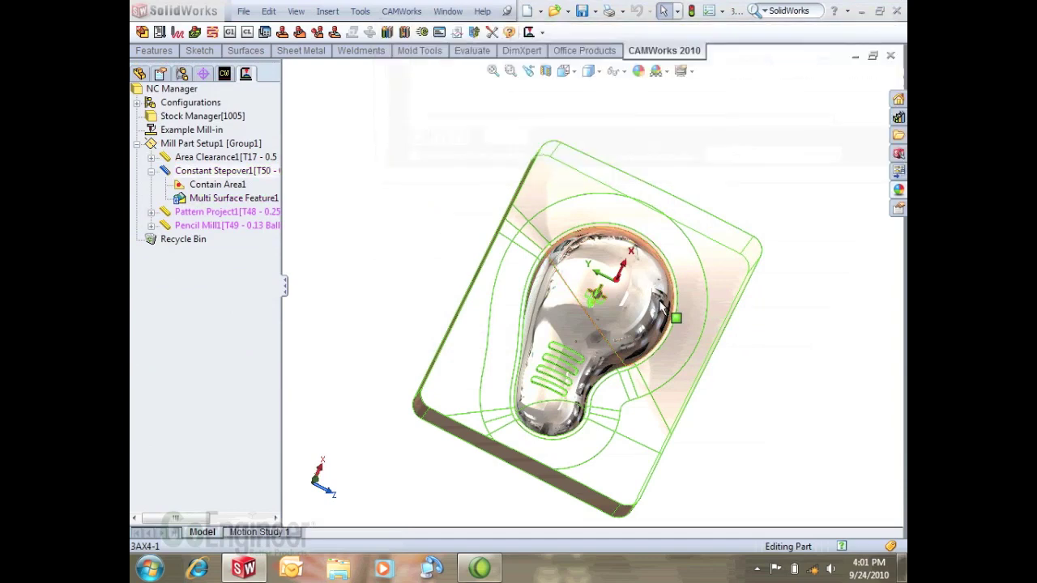
pyautogui.moveTo(366, 240); pyautogui.dragTo(310, 138, button='middle')
pyautogui.scroll(-5, 595, 311)
pyautogui.moveTo(595, 316); pyautogui.dragTo(595, 337, button='middle')
pyautogui.hotkey('ctrl', '1')
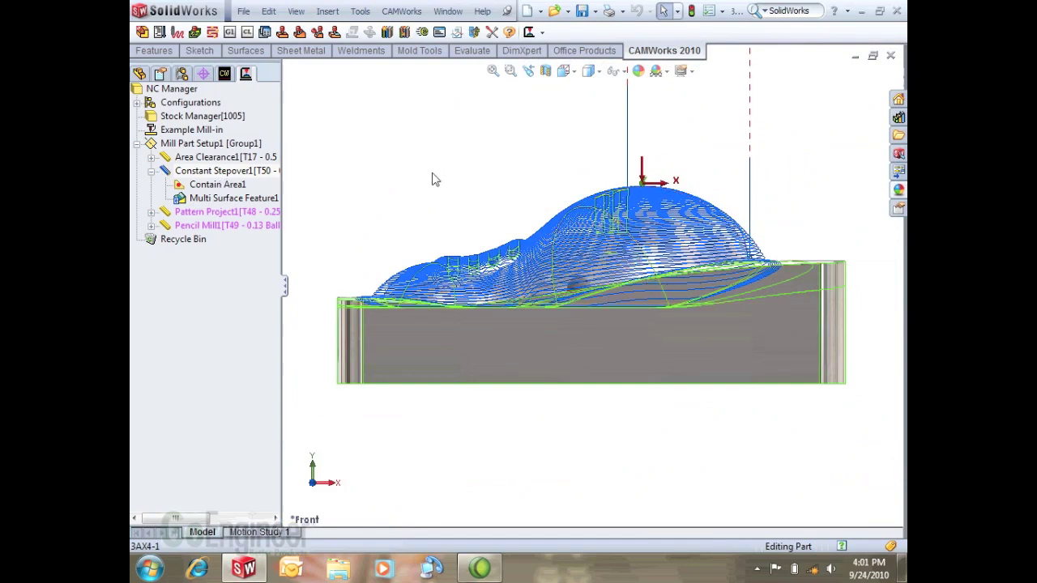
pyautogui.hotkey('ctrl', '5')
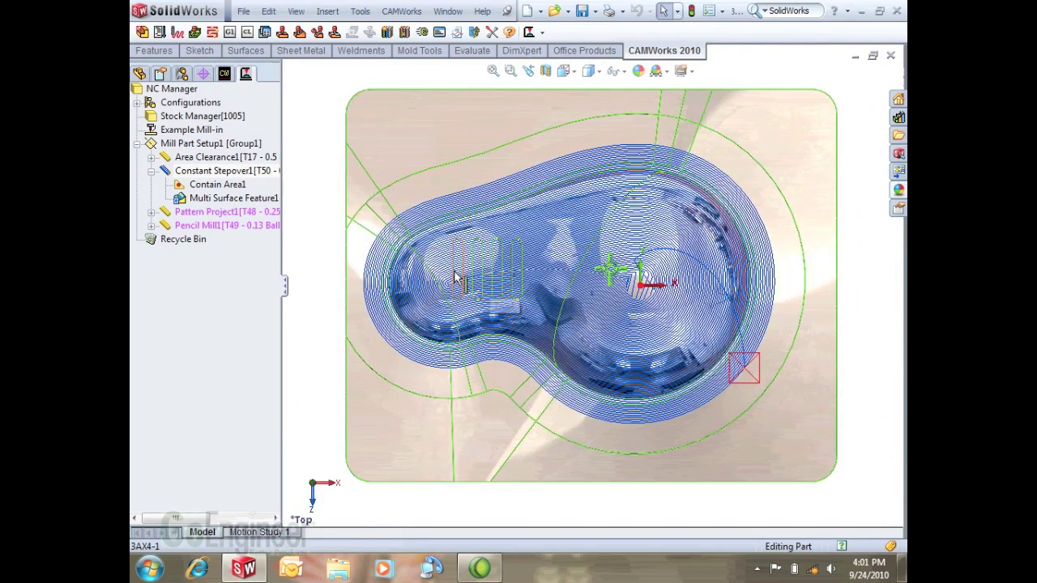
# Set the constant stepover operation's pass method to 3D Stepover and accept the toolpath regeneration.
pyautogui.doubleClick(216, 171)
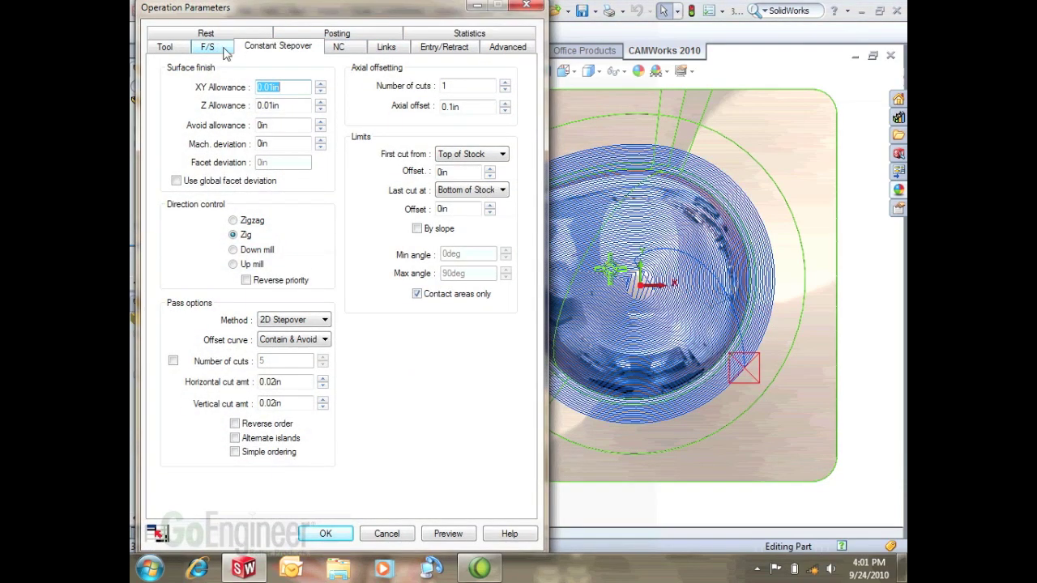
pyautogui.click(297, 322)
pyautogui.click(295, 342)
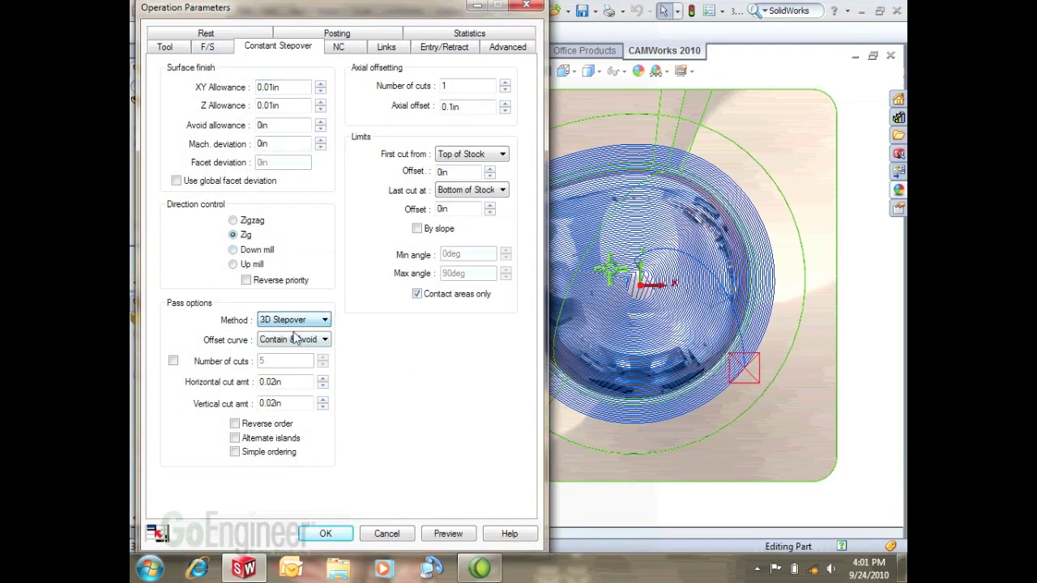
pyautogui.click(324, 535)
pyautogui.click(589, 316)
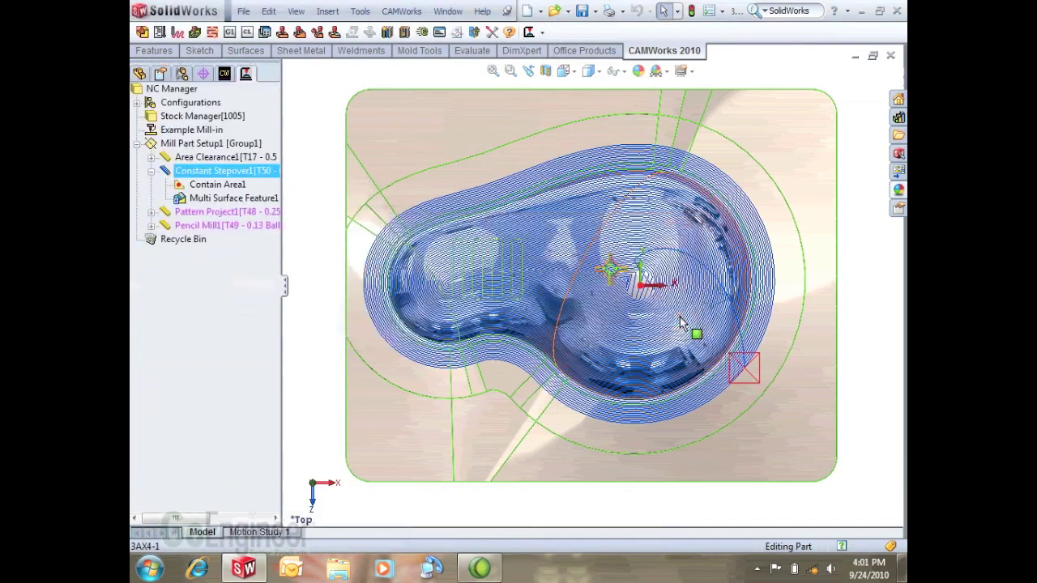
pyautogui.doubleClick(204, 186)
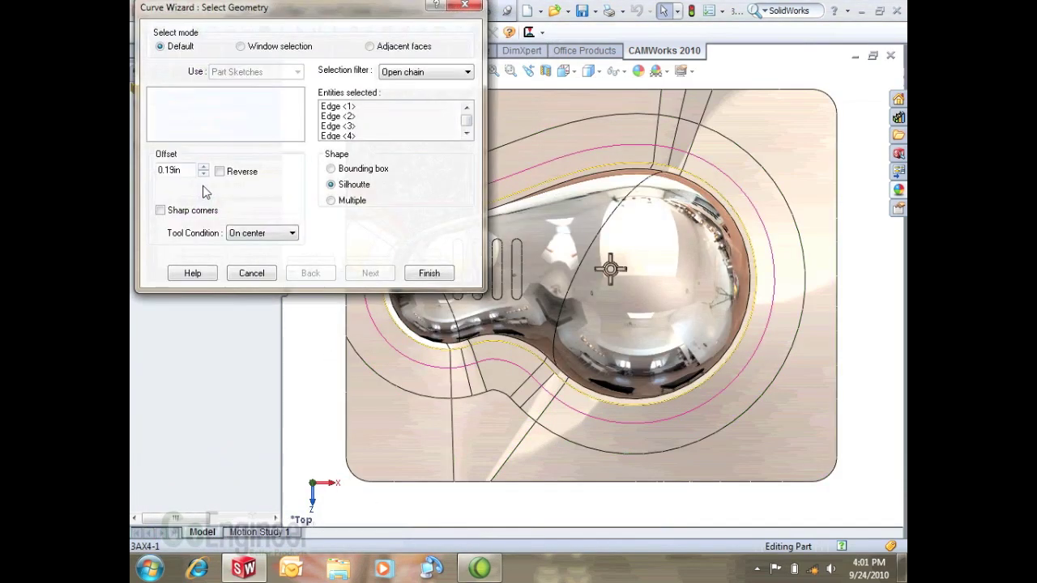
pyautogui.click(257, 275)
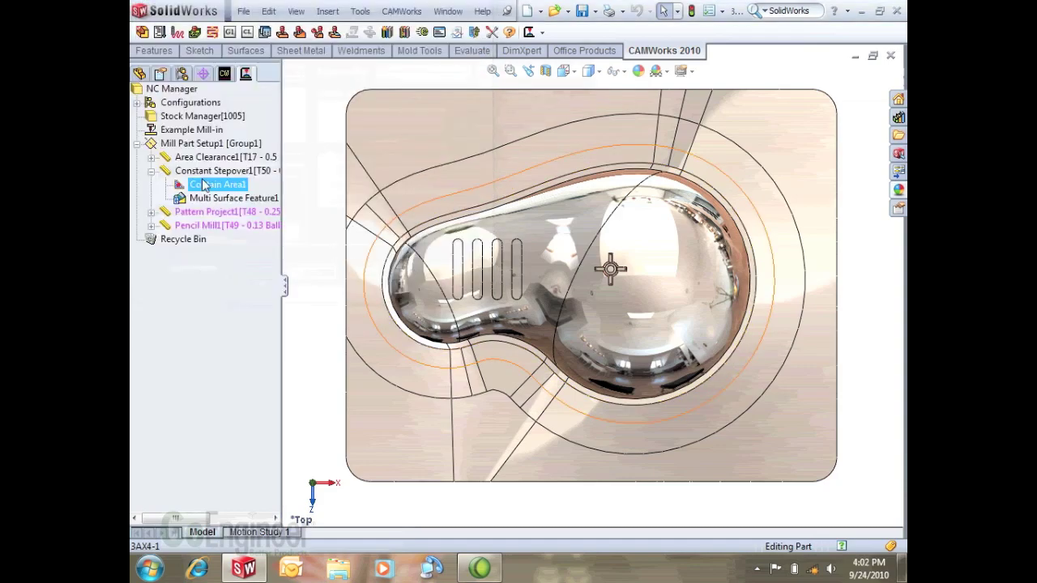
# Insert an avoid area in the constant stepover operation and pick the edges of the rear and left arms of the bulb's cross-shaped cutout.
pyautogui.rightClick(200, 173)
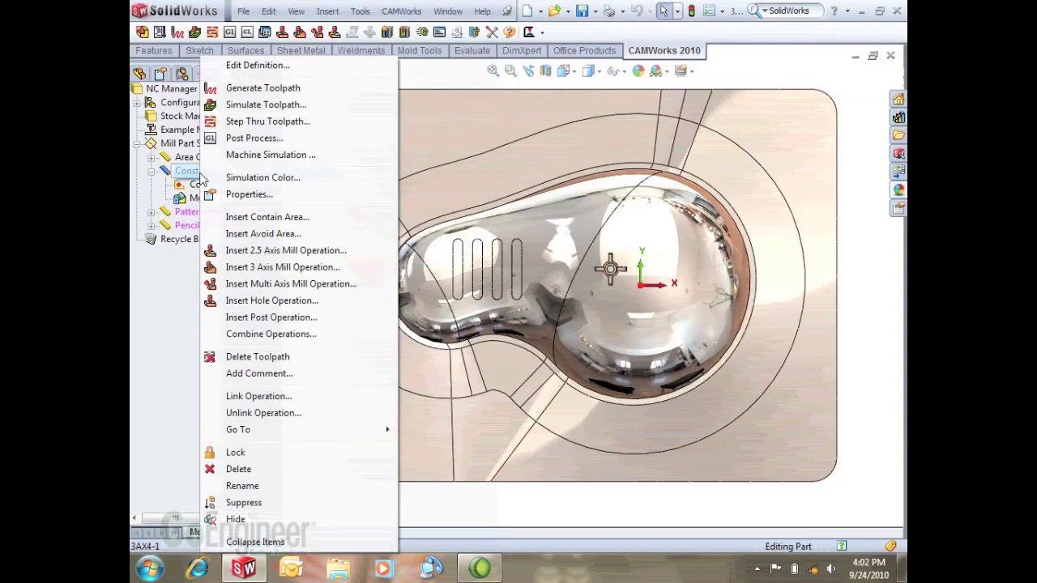
pyautogui.click(245, 234)
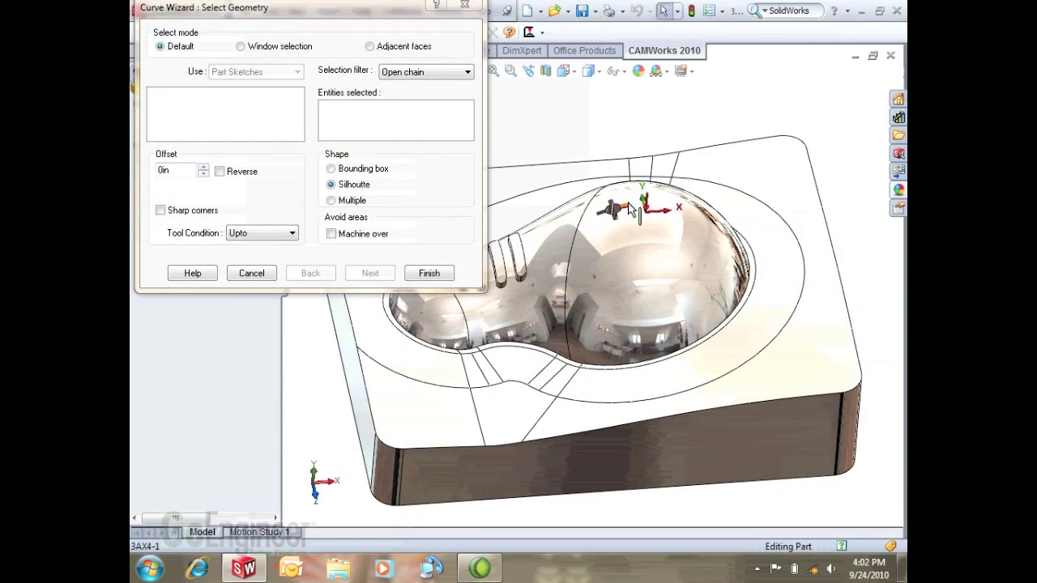
pyautogui.scroll(-5, 631, 209)
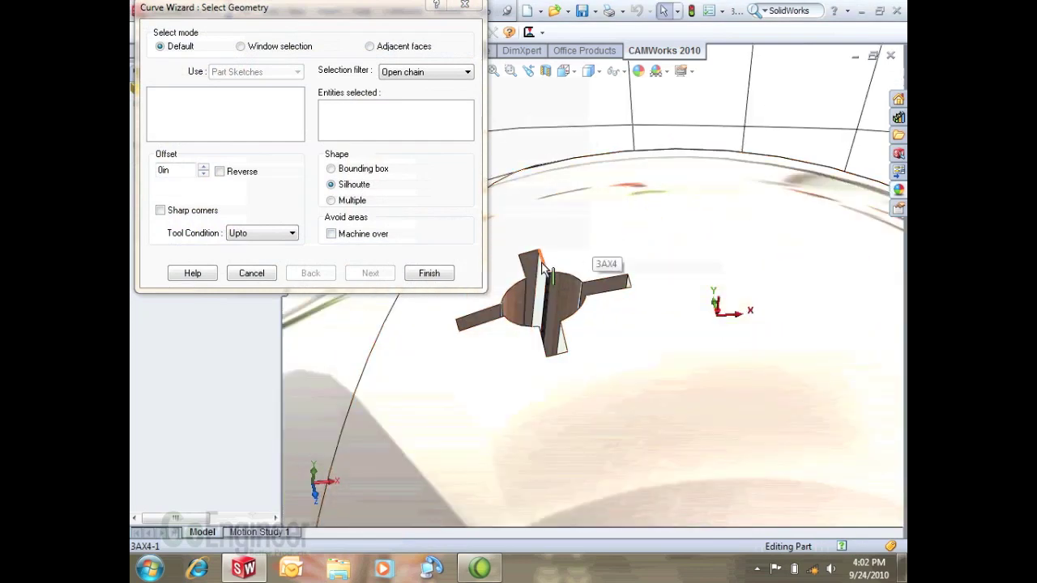
pyautogui.click(541, 269)
pyautogui.click(528, 264)
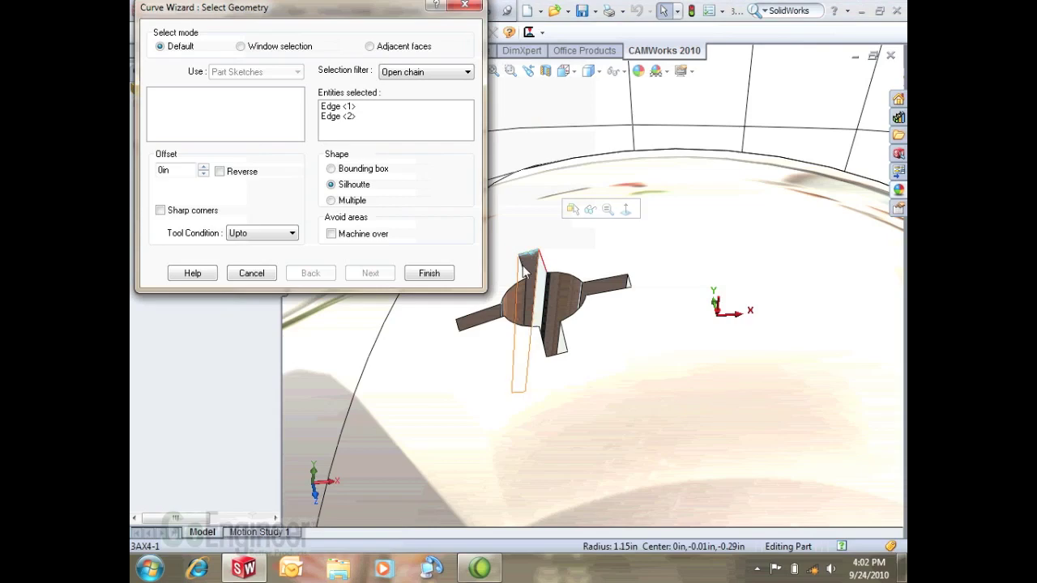
pyautogui.click(524, 276)
pyautogui.click(467, 323)
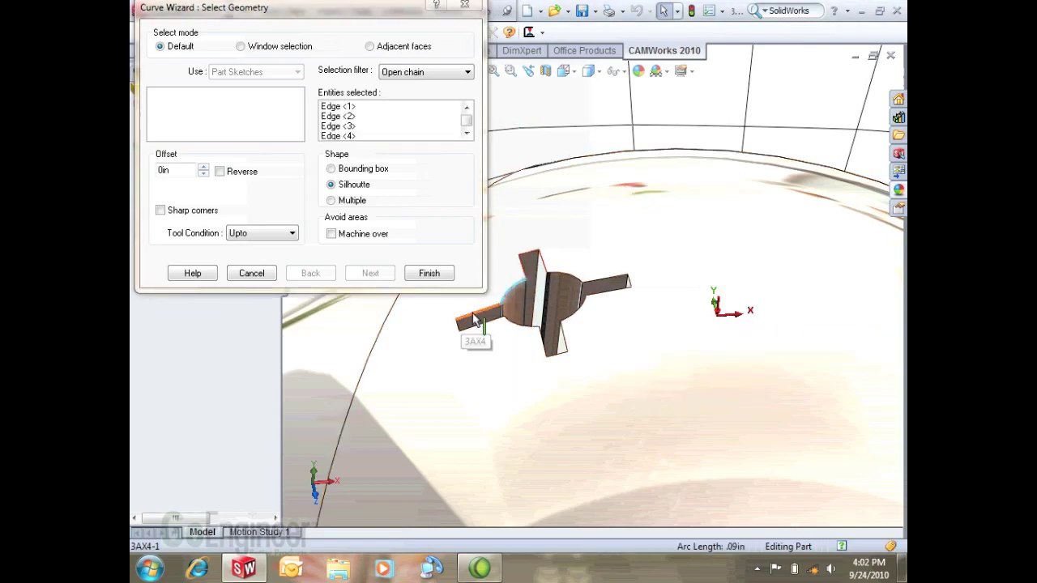
pyautogui.click(457, 326)
pyautogui.click(473, 327)
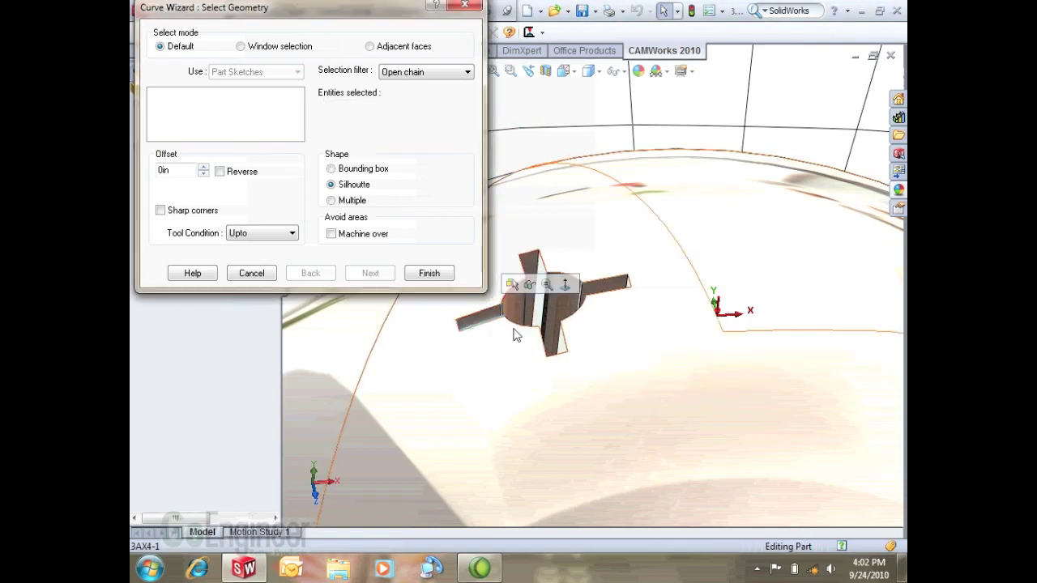
pyautogui.click(523, 327)
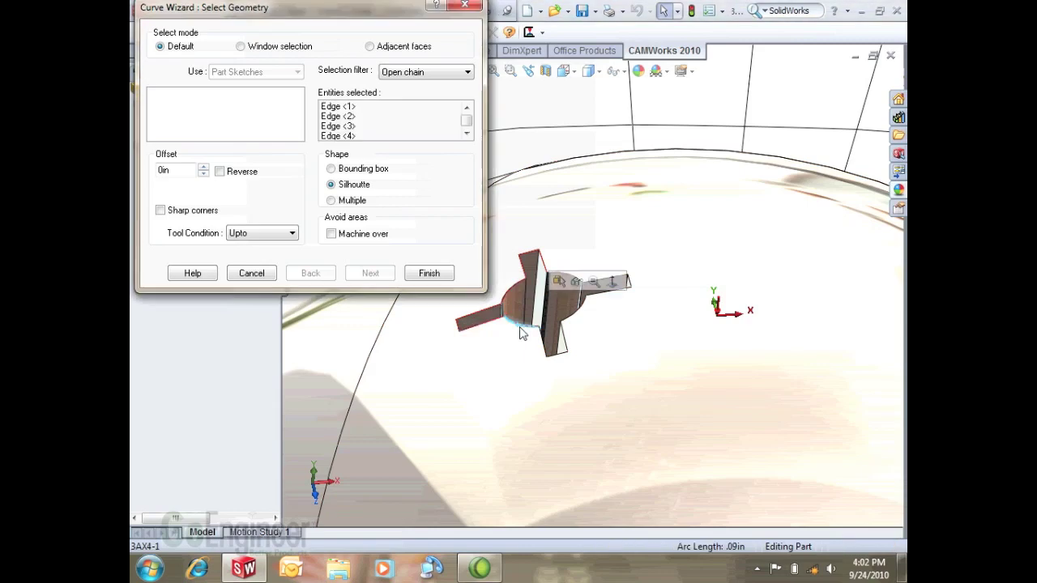
# Complete the avoid area's outline with the edges around the cross-shaped cutout's front and right arms.
pyautogui.click(554, 356)
pyautogui.click(554, 357)
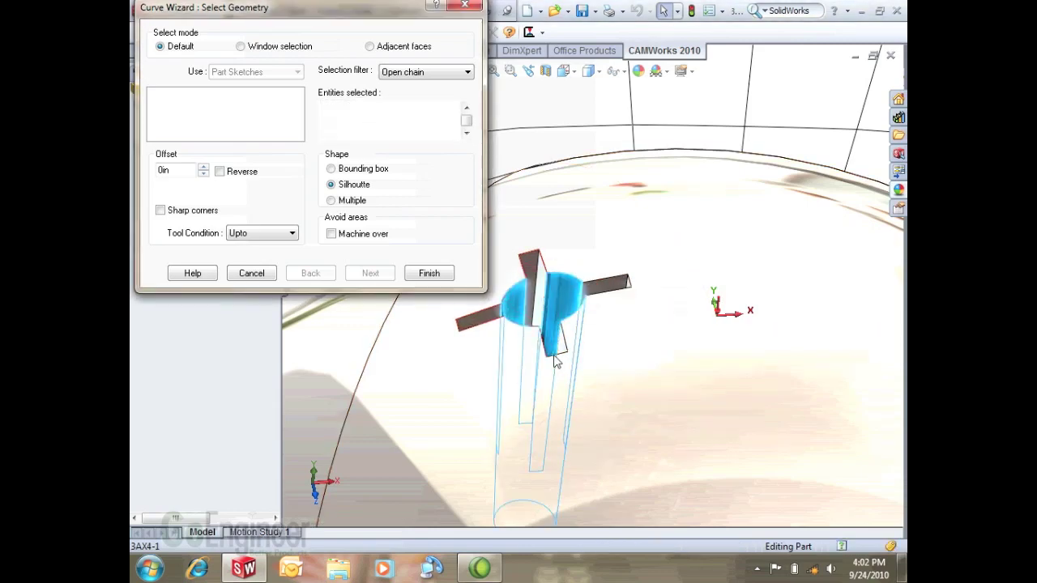
pyautogui.click(556, 311)
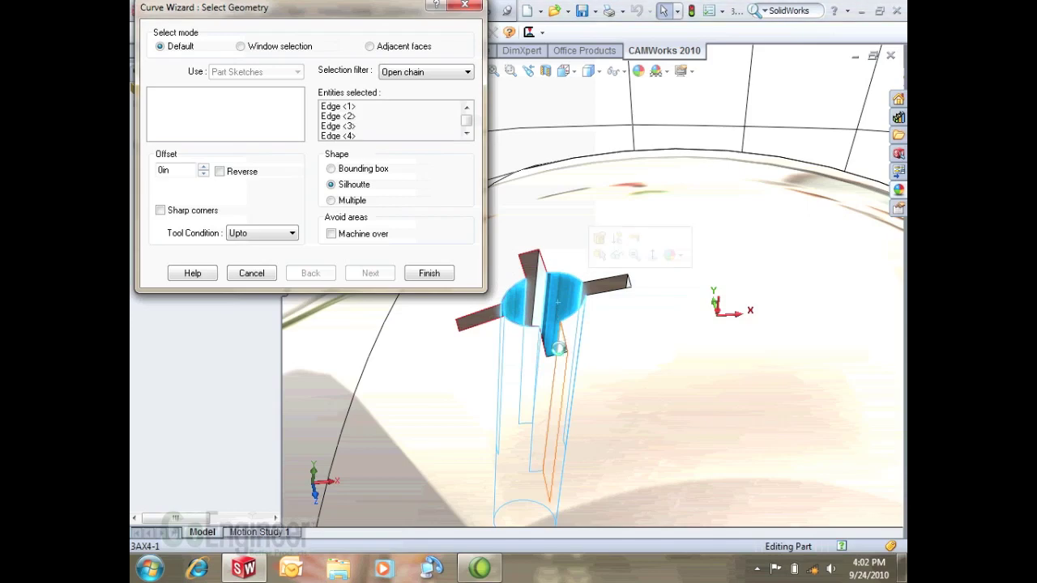
pyautogui.click(564, 355)
pyautogui.click(584, 331)
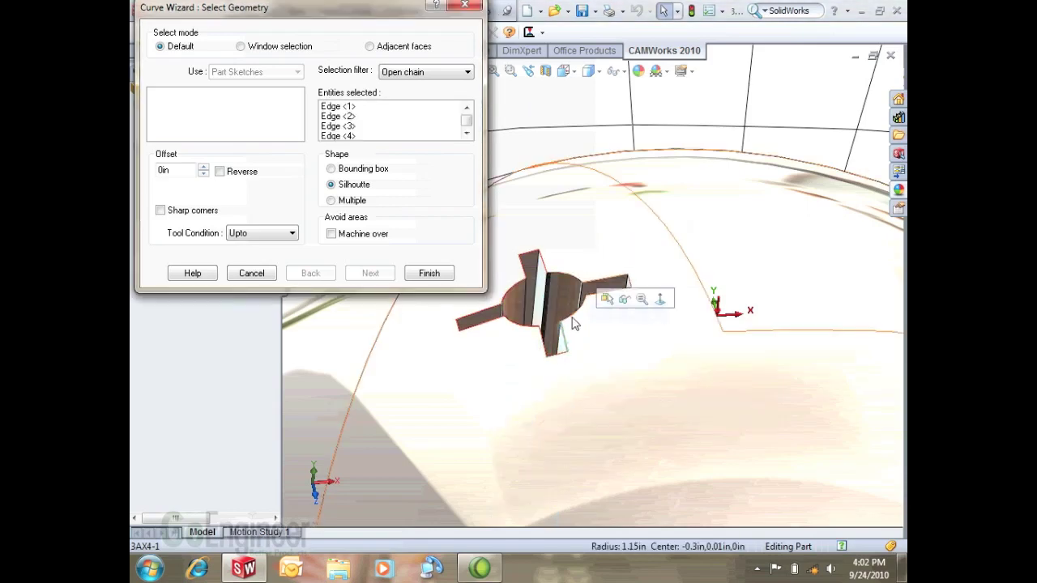
pyautogui.click(590, 303)
pyautogui.click(591, 297)
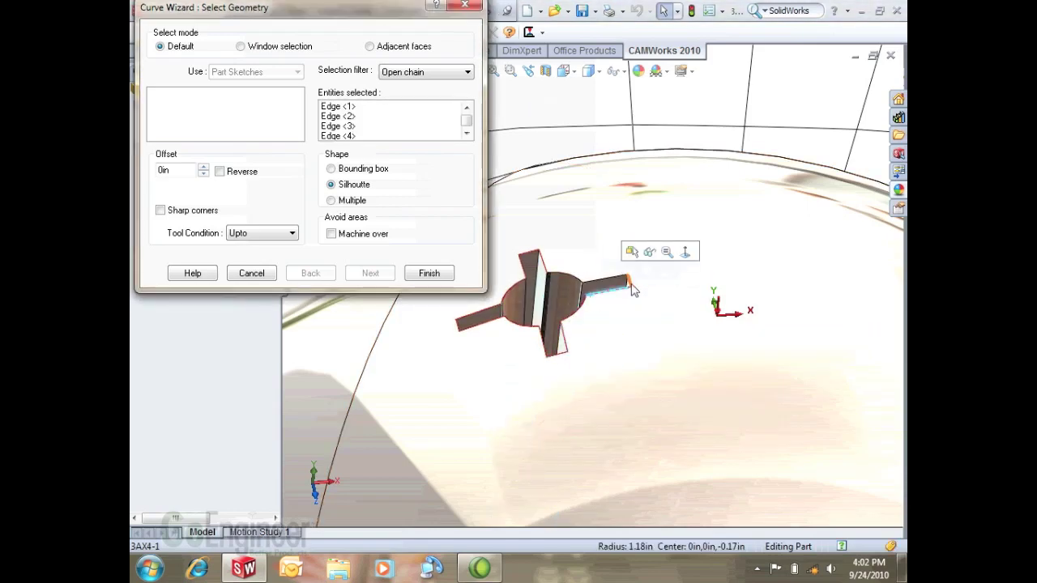
pyautogui.click(630, 284)
pyautogui.click(604, 280)
pyautogui.click(576, 277)
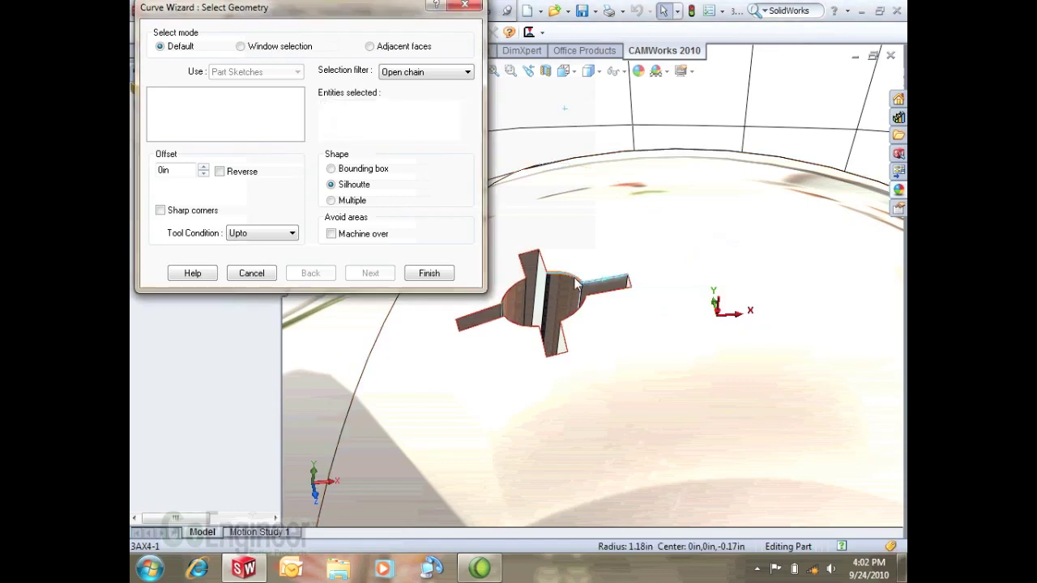
# Enable Machine over for the avoid area, finish it and regenerate the constant stepover toolpath.
pyautogui.scroll(1, 569, 258)
pyautogui.scroll(3, 569, 259)
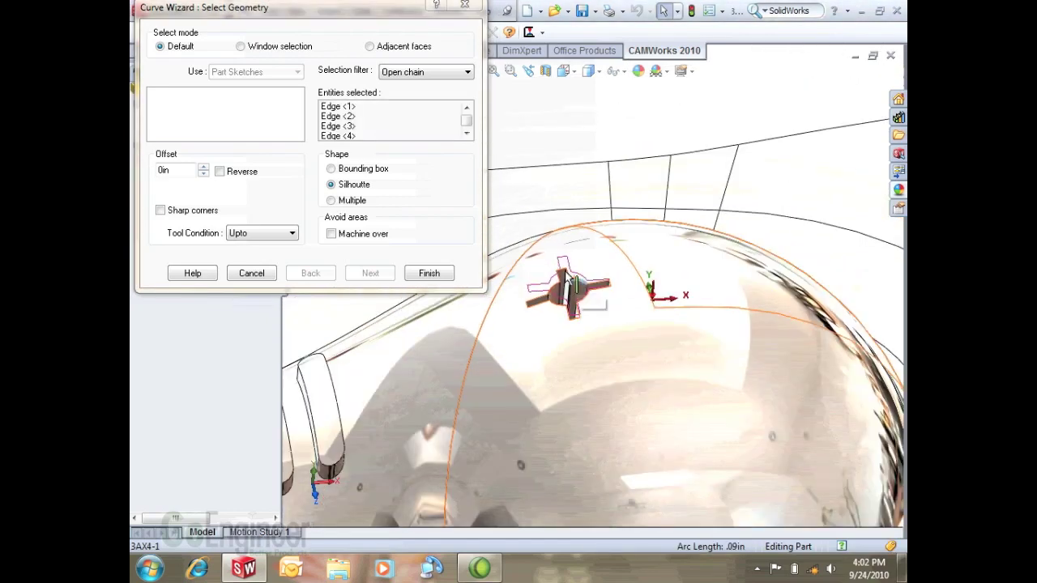
pyautogui.click(330, 235)
pyautogui.click(447, 275)
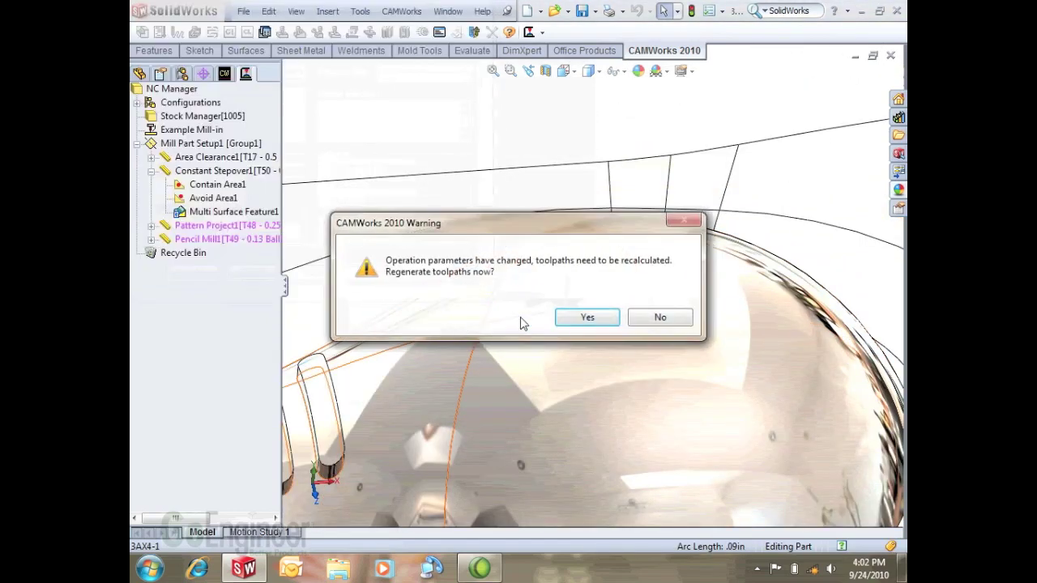
pyautogui.click(589, 319)
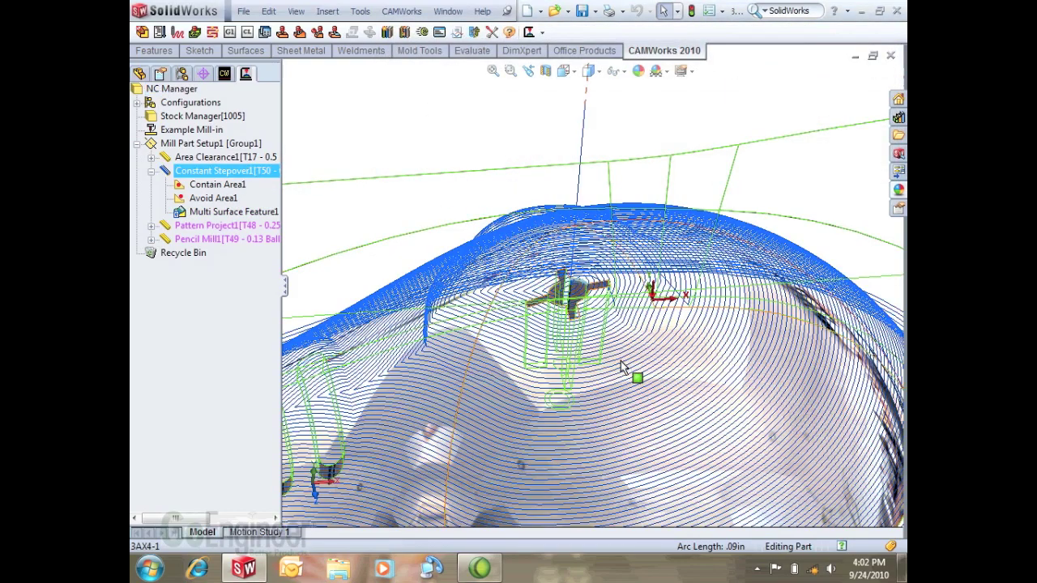
# Examine from several angles how the constant stepover toolpath passes over the cross-shaped cutout at the bulb's crown.
pyautogui.moveTo(622, 367); pyautogui.dragTo(621, 285, button='middle')
pyautogui.scroll(1, 556, 373)
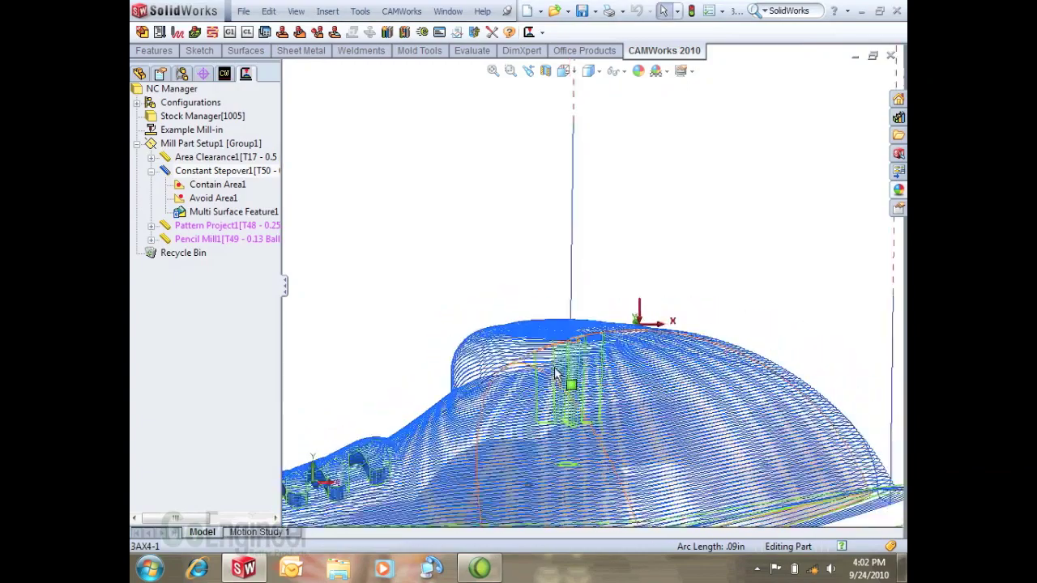
pyautogui.scroll(4, 555, 373)
pyautogui.moveTo(410, 256); pyautogui.dragTo(669, 300, button='middle')
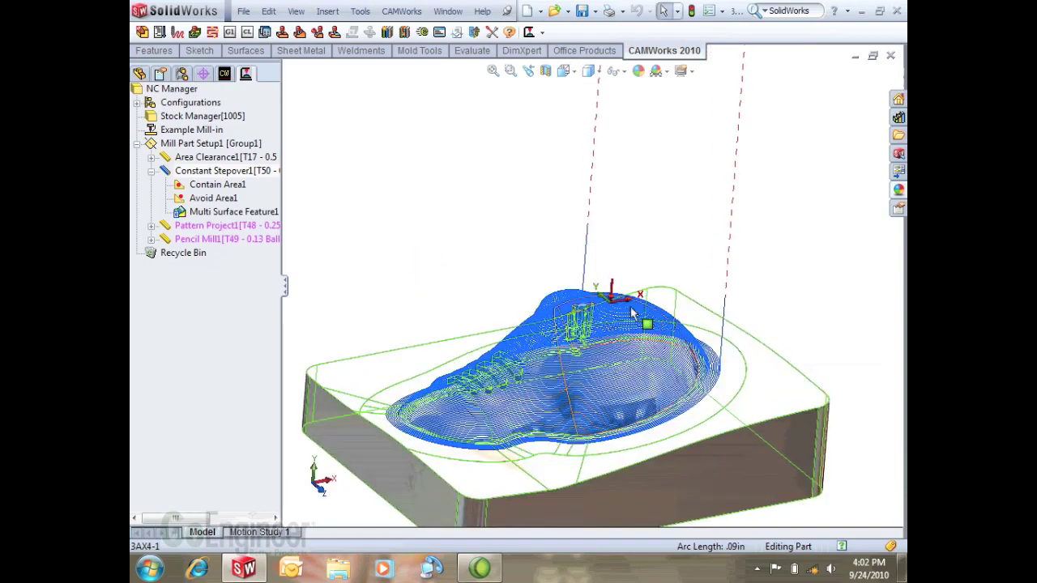
pyautogui.scroll(-3, 632, 315)
pyautogui.moveTo(555, 345); pyautogui.dragTo(557, 319, button='middle')
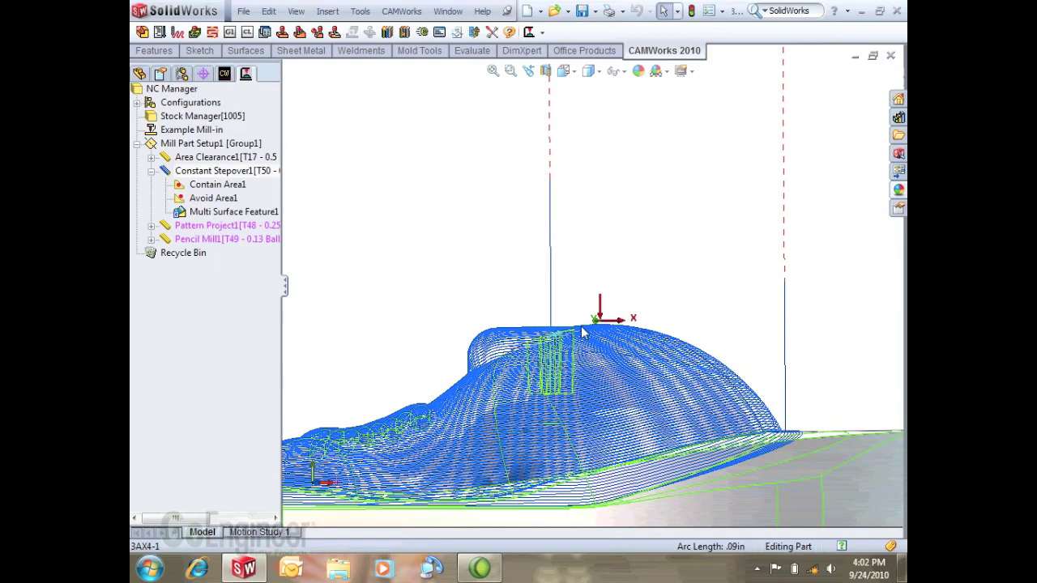
pyautogui.scroll(-3, 486, 267)
pyautogui.moveTo(486, 266); pyautogui.dragTo(514, 297, button='middle')
# Suppress the avoid area of the constant stepover operation.
pyautogui.rightClick(210, 202)
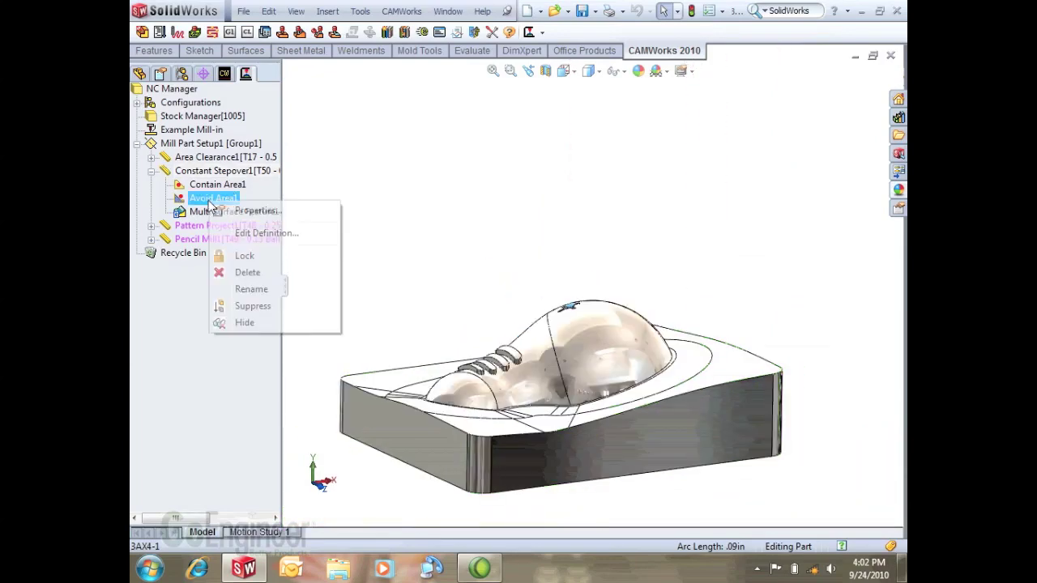
pyautogui.click(260, 308)
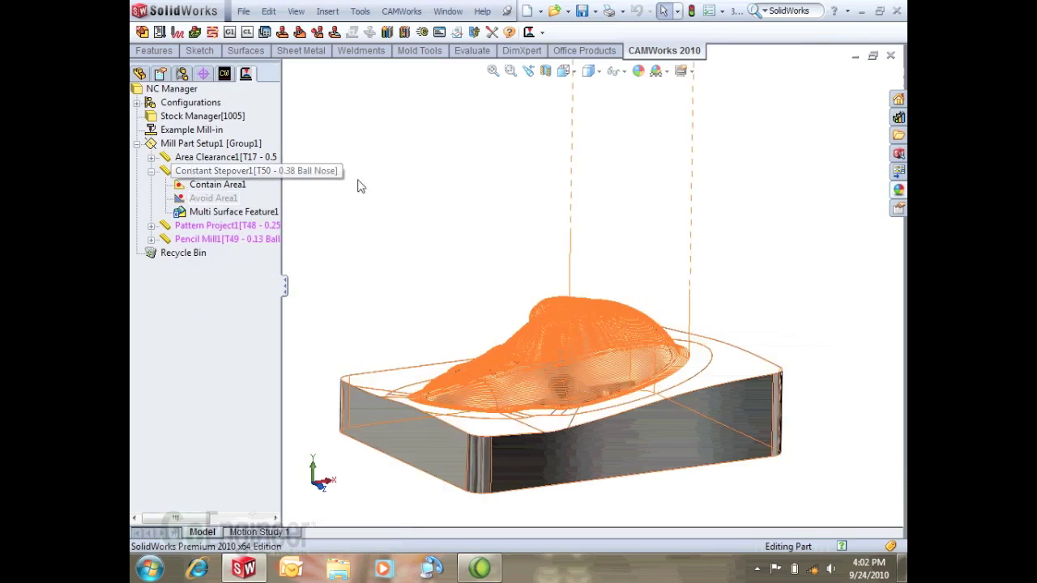
# Insert an avoid area in the pattern project operation and pick the rim edges from the bulb's wide end along its front side.
pyautogui.click(212, 229)
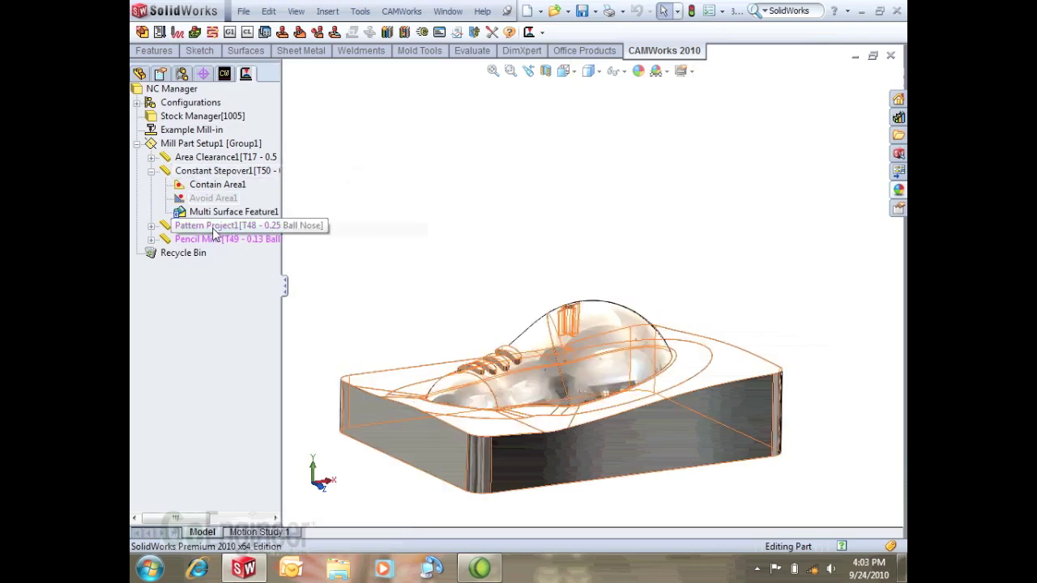
pyautogui.rightClick(214, 230)
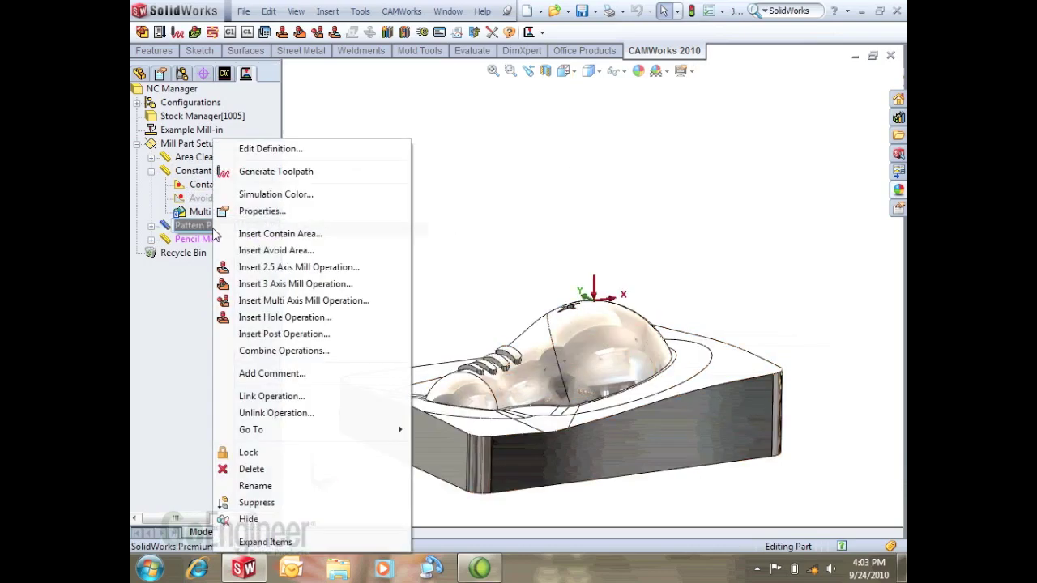
pyautogui.click(269, 251)
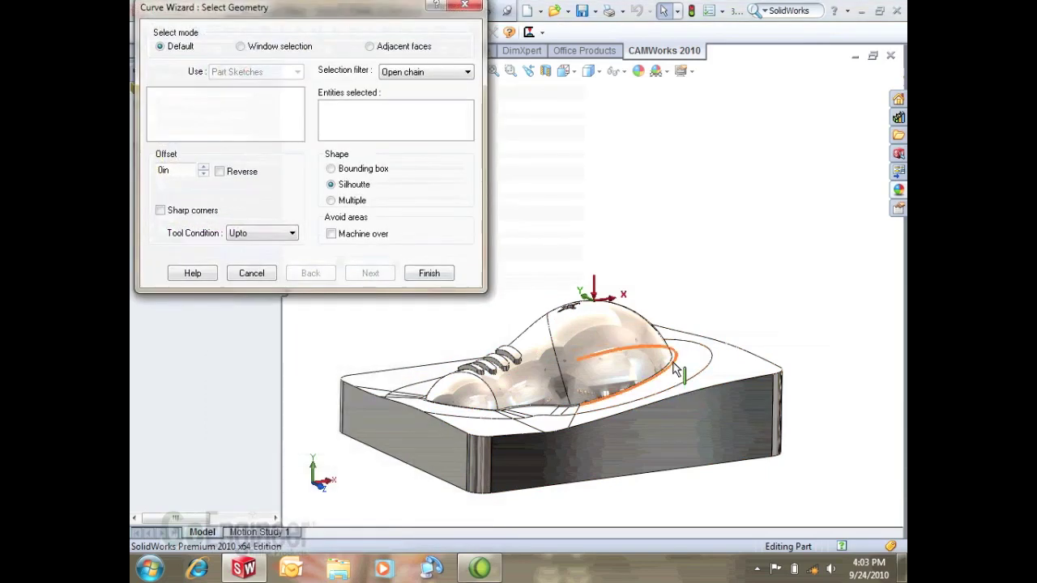
pyautogui.click(674, 369)
pyautogui.scroll(-4, 576, 409)
pyautogui.click(585, 389)
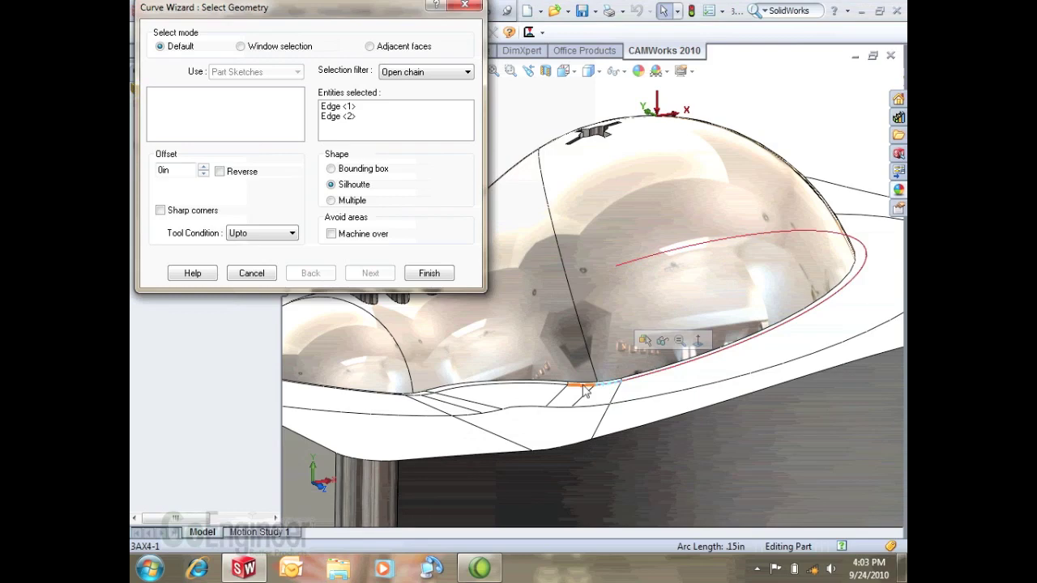
pyautogui.click(582, 386)
pyautogui.click(551, 385)
pyautogui.click(428, 394)
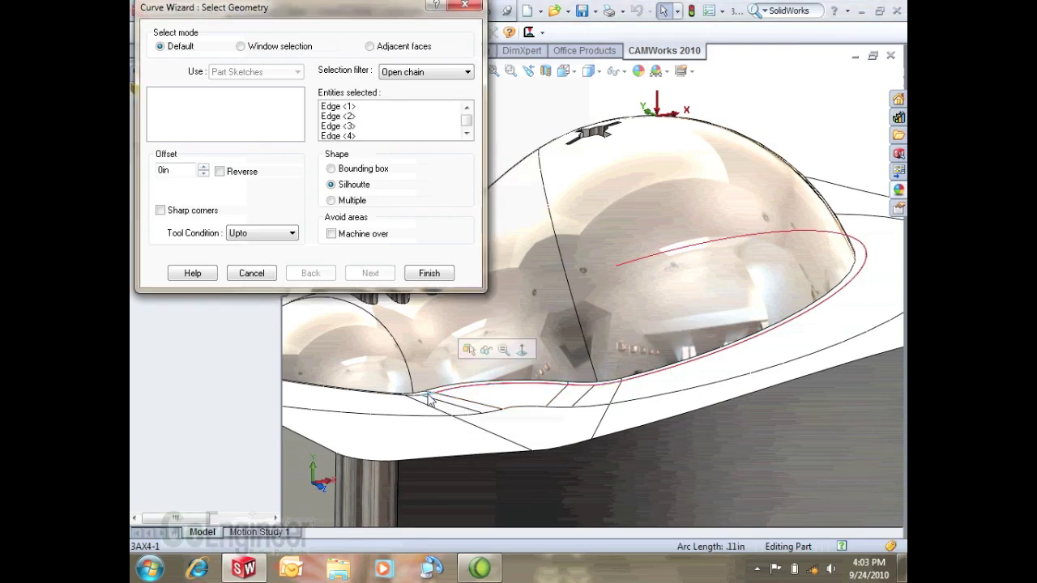
pyautogui.click(400, 395)
# Pick the rim edges around the bulb's narrow end and along its back side for the pattern project avoid area.
pyautogui.scroll(4, 411, 395)
pyautogui.moveTo(413, 394); pyautogui.dragTo(653, 361, button='middle')
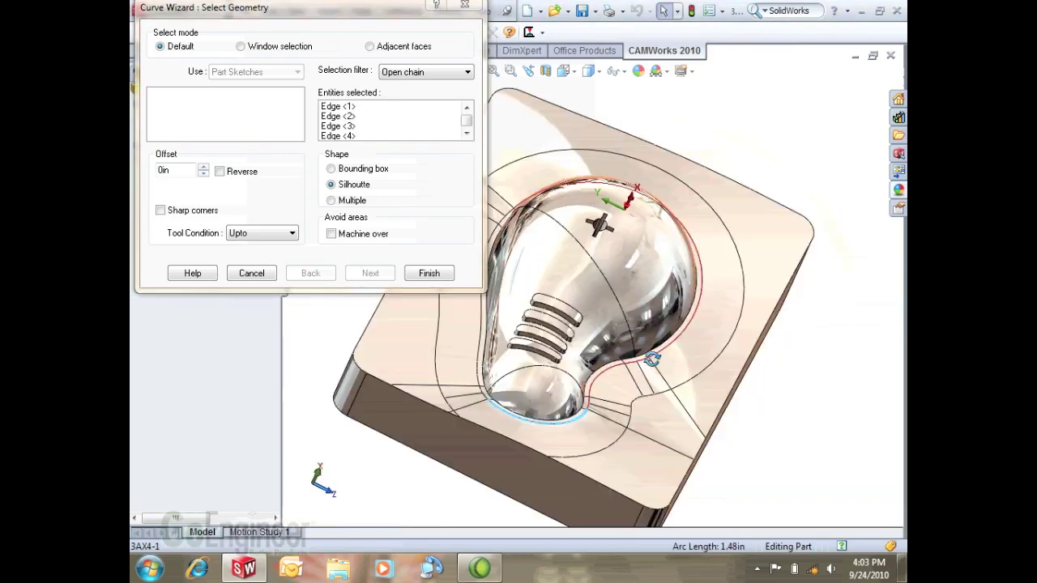
pyautogui.scroll(1, 653, 365)
pyautogui.scroll(-5, 522, 391)
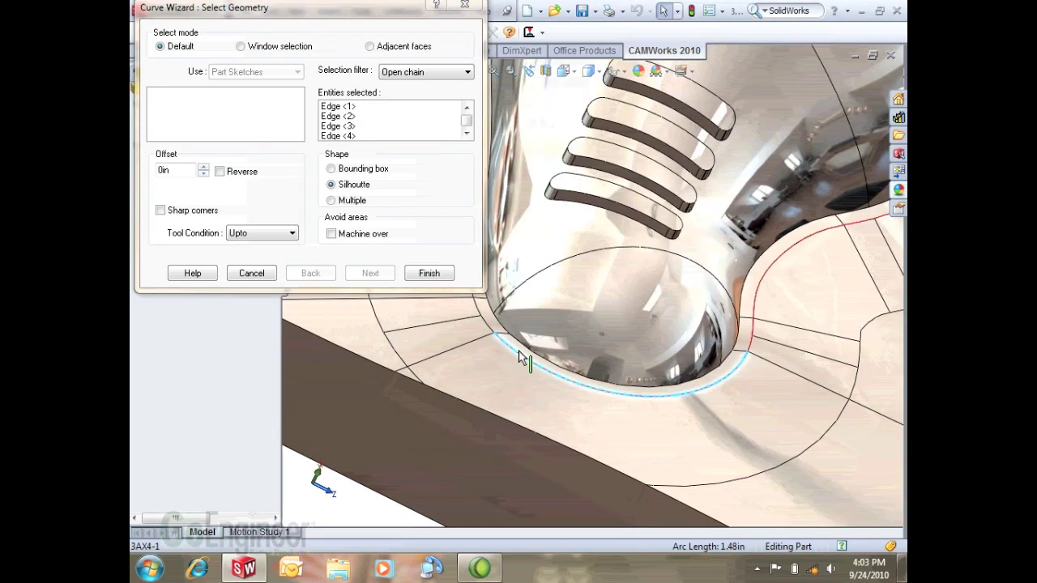
pyautogui.click(486, 325)
pyautogui.scroll(4, 487, 324)
pyautogui.scroll(-5, 512, 314)
pyautogui.click(566, 266)
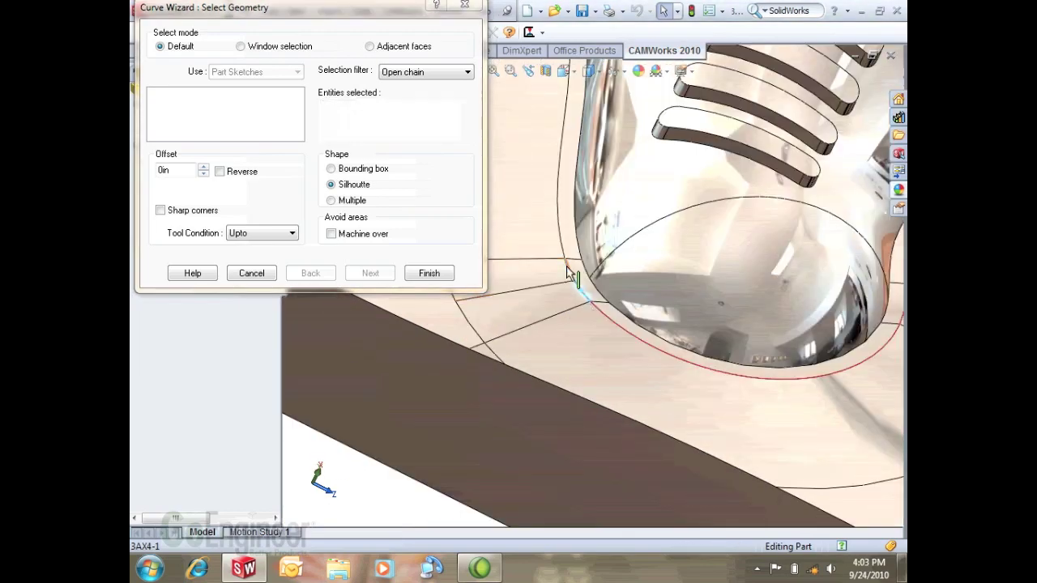
pyautogui.click(563, 246)
# Close the avoid area chain with the remaining short rim edges near the bulb's wide end and finish it.
pyautogui.scroll(5, 630, 141)
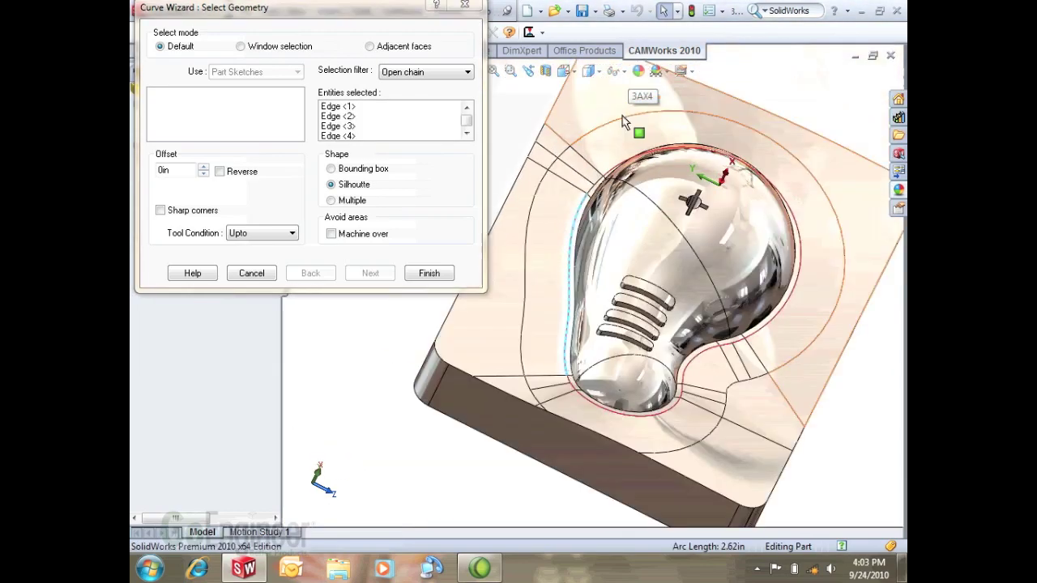
pyautogui.scroll(-1, 623, 122)
pyautogui.click(581, 213)
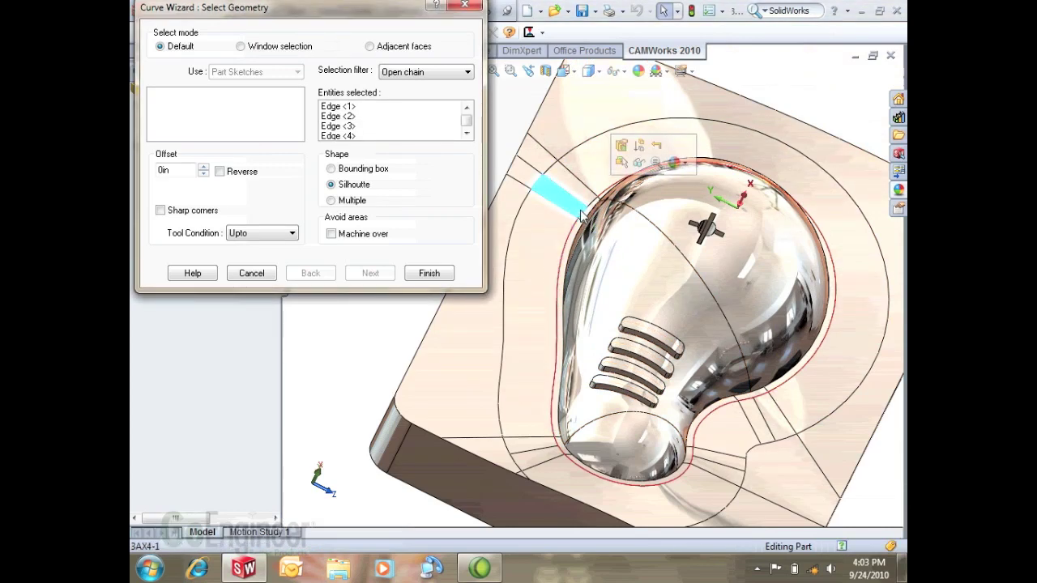
pyautogui.click(593, 207)
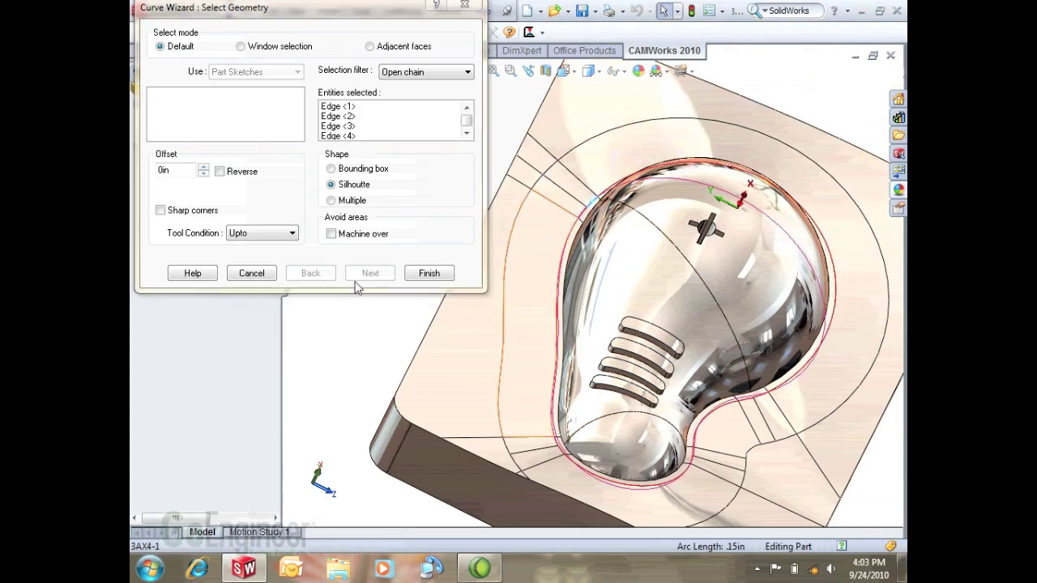
pyautogui.click(427, 274)
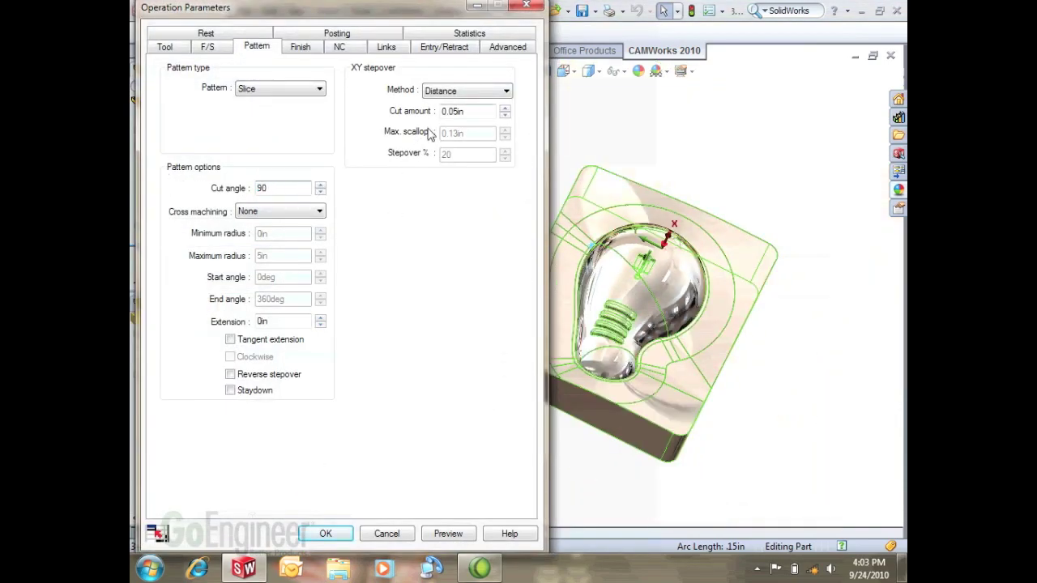
# Accept the pattern project operation's parameters and generate its toolpath.
pyautogui.click(325, 534)
pyautogui.rightClick(194, 225)
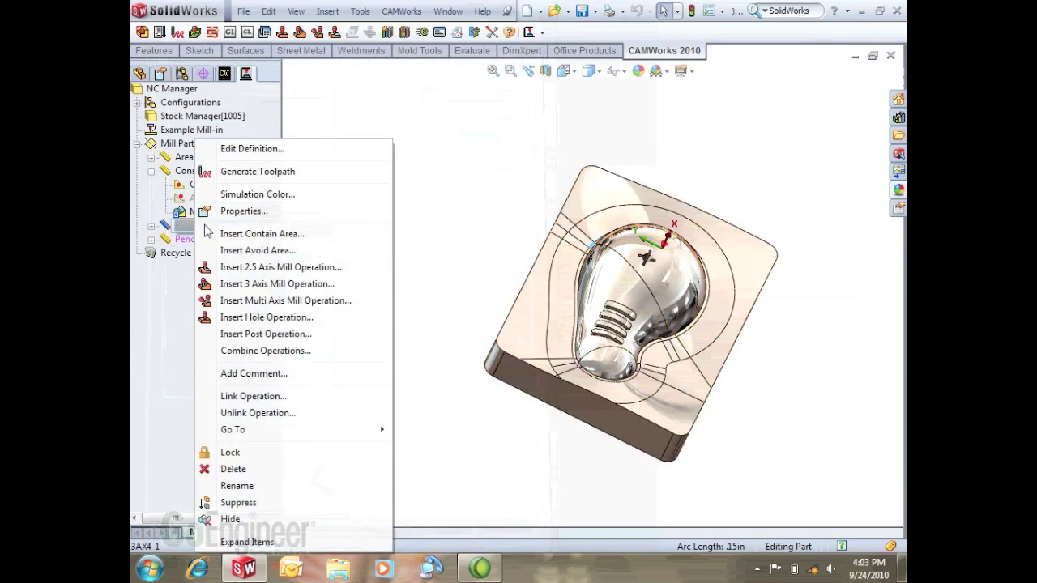
pyautogui.click(235, 172)
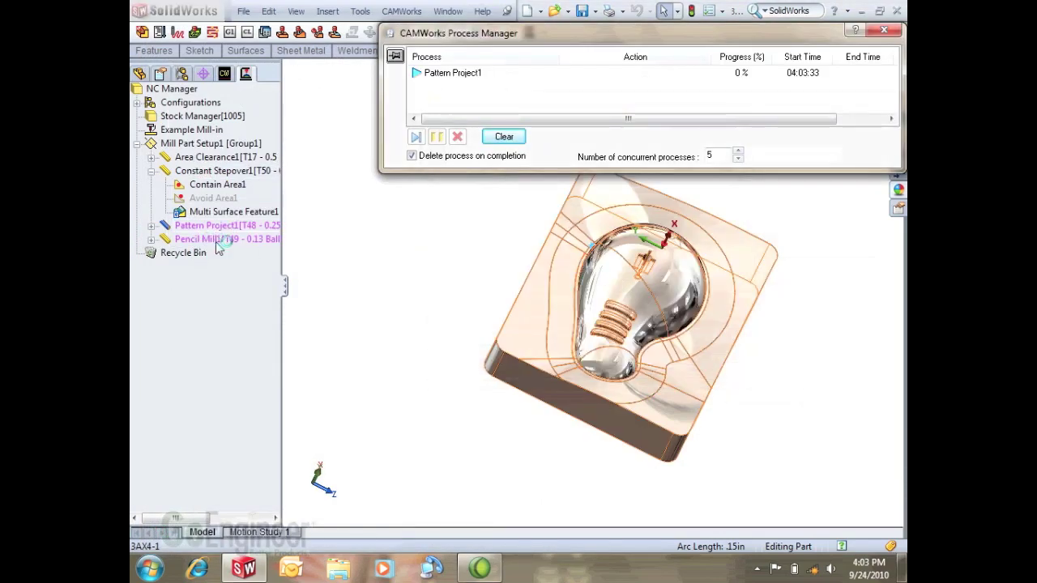
# Edit the pencil mill operation and set its pattern type to Parallel Lace.
pyautogui.doubleClick(217, 242)
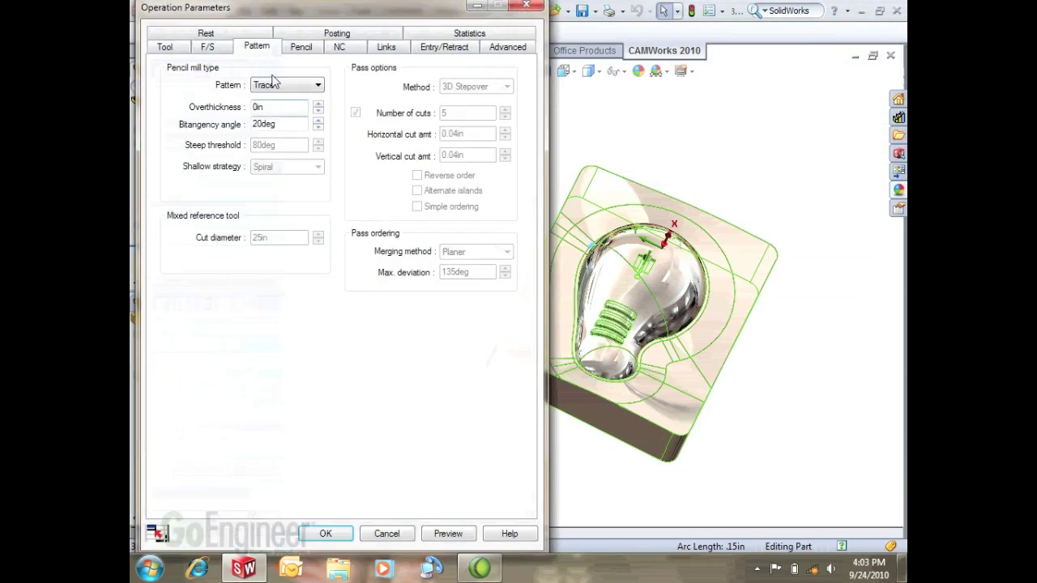
pyautogui.click(302, 50)
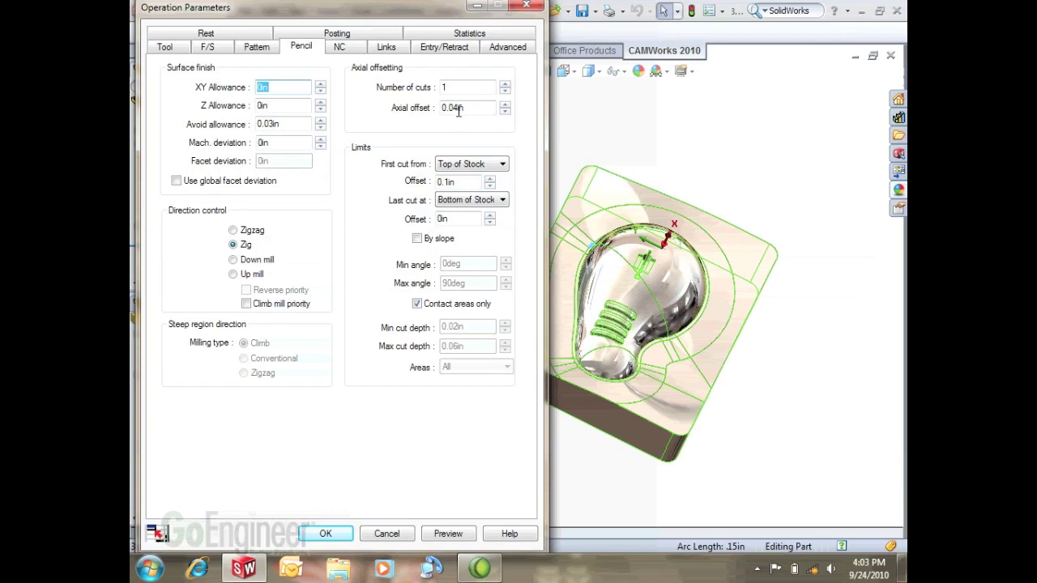
pyautogui.click(257, 49)
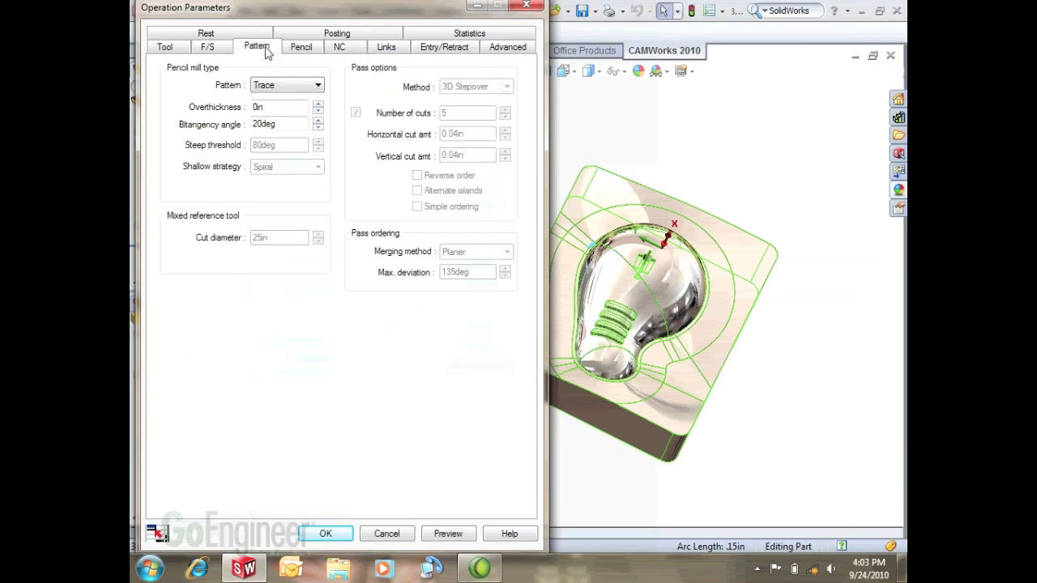
pyautogui.click(318, 85)
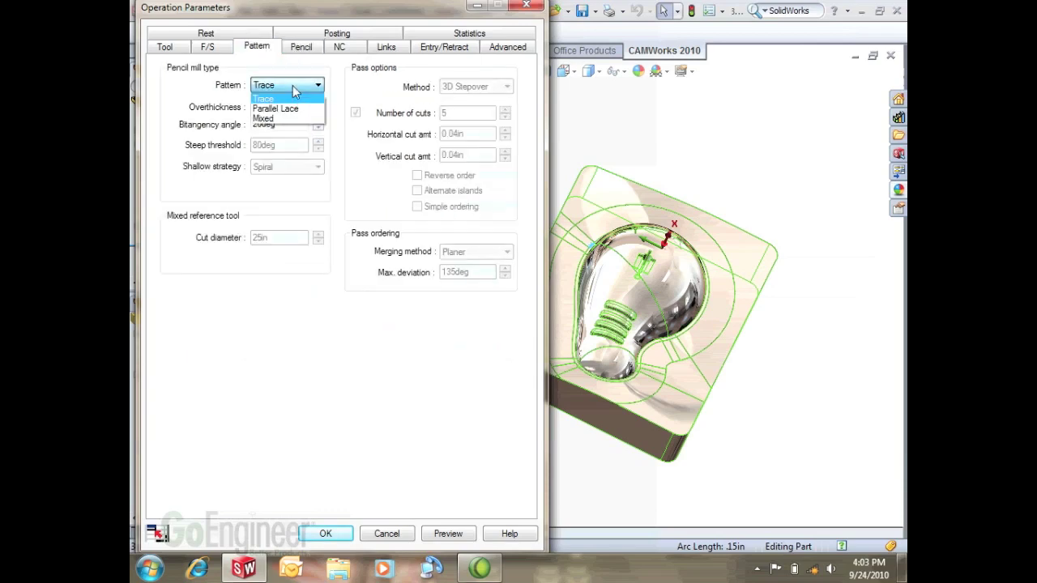
pyautogui.click(267, 102)
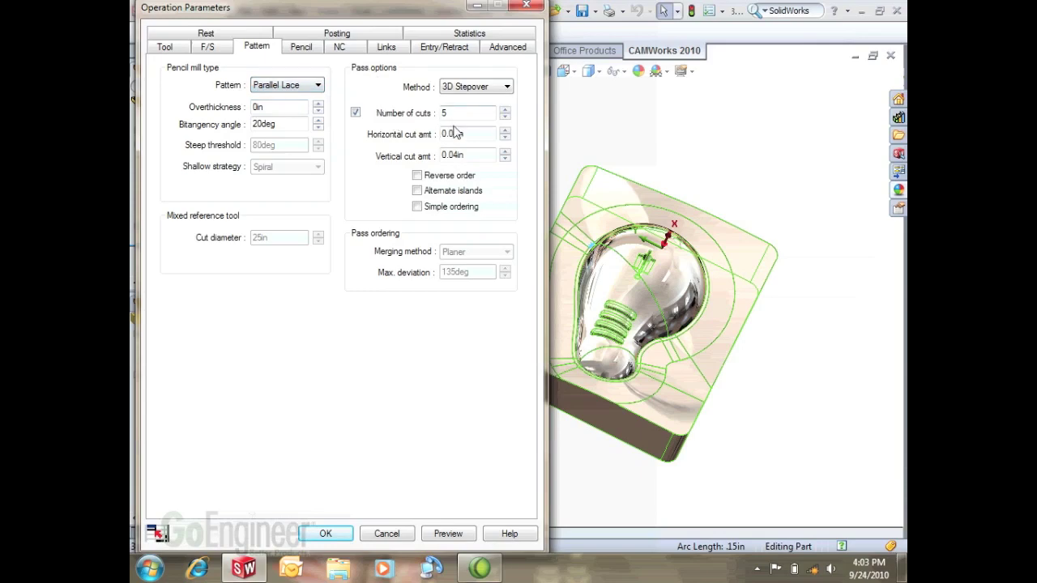
# Set the pencil mill's horizontal cut amount to .01 in, replace its vertical cut amount and accept the parameters.
pyautogui.moveTo(476, 134); pyautogui.dragTo(415, 133)
pyautogui.write('.01')
pyautogui.moveTo(491, 155); pyautogui.dragTo(397, 158)
pyautogui.press('BackSpace')
pyautogui.click(306, 50)
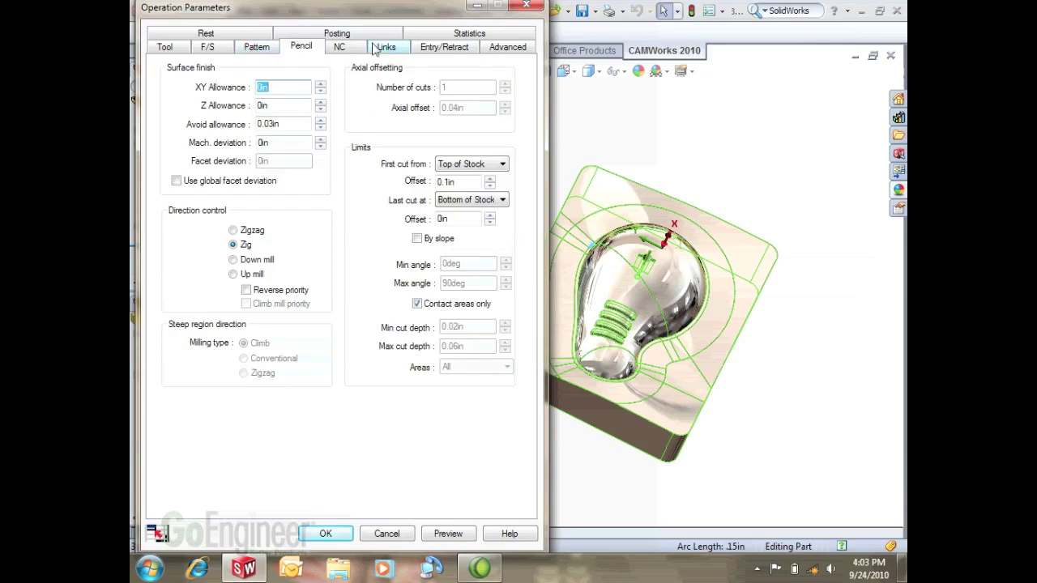
pyautogui.click(325, 533)
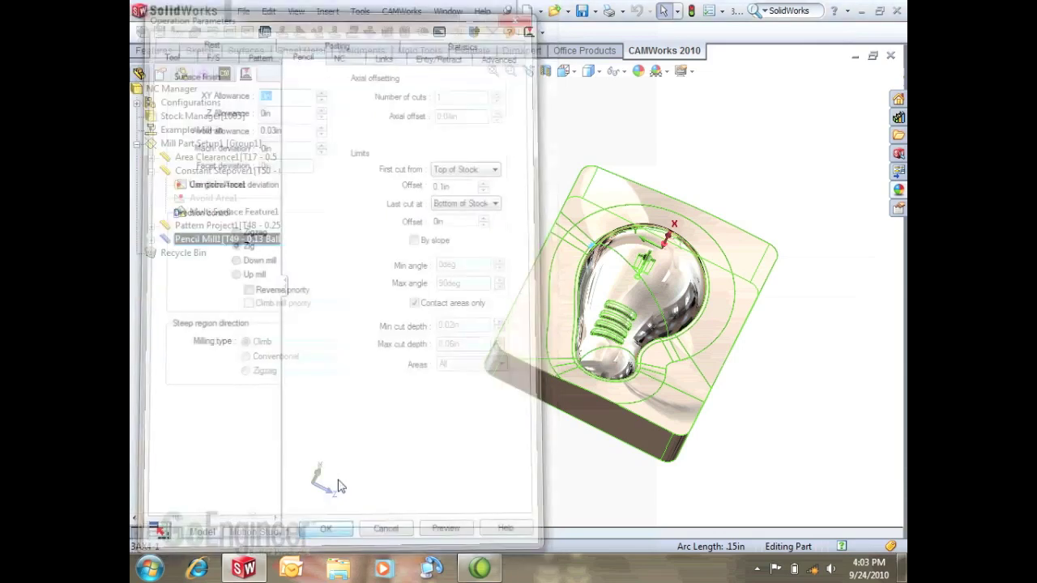
# Generate the pencil mill toolpath and examine its passes and entry moves around the bulb's rim, slots and crown cutout.
pyautogui.rightClick(229, 240)
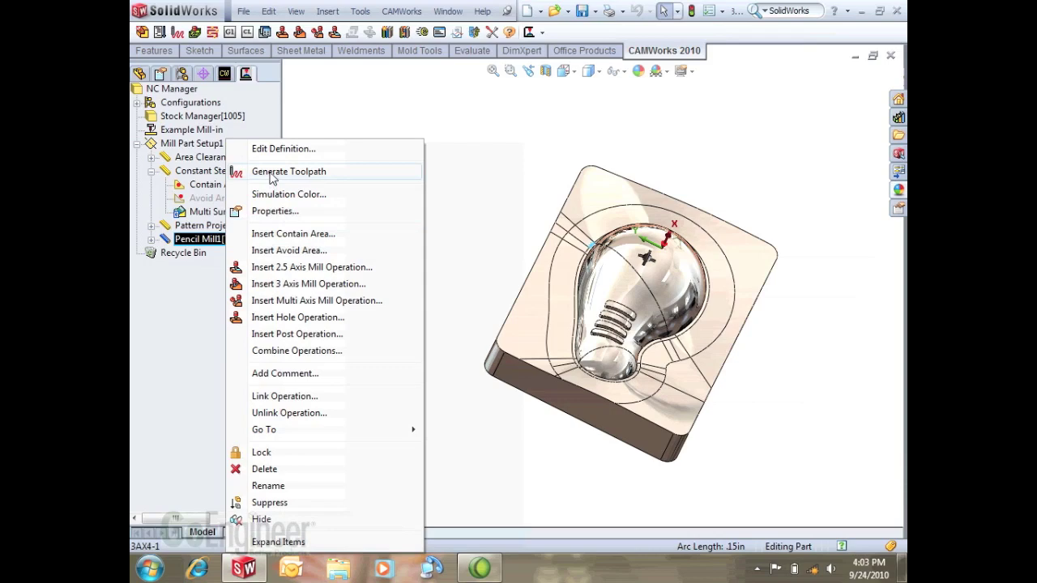
pyautogui.click(307, 171)
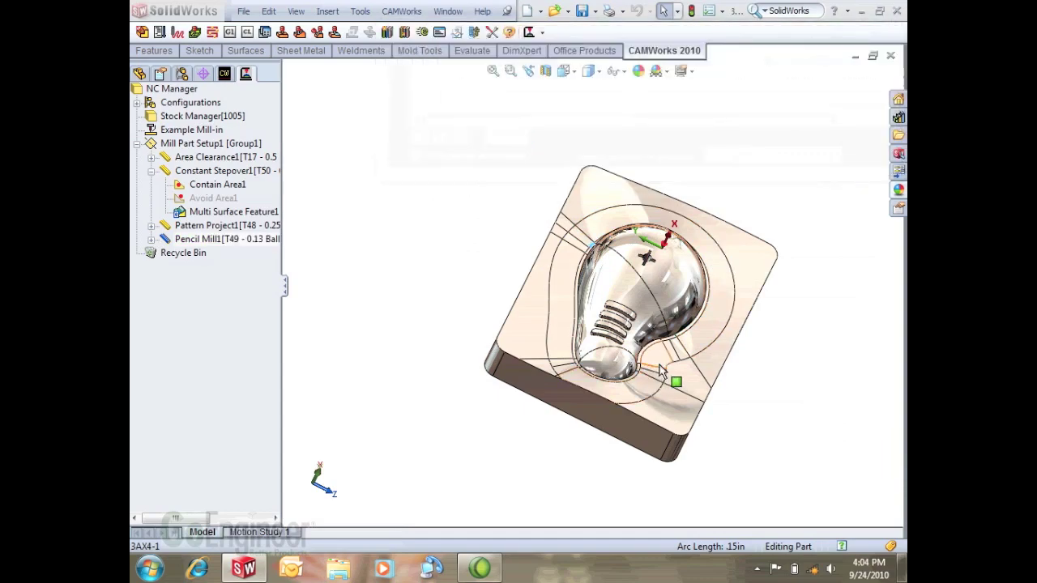
pyautogui.click(256, 240)
pyautogui.moveTo(324, 261)
pyautogui.mouseDown(button='middle')
pyautogui.moveTo(447, 273)
pyautogui.moveTo(432, 209)
pyautogui.moveTo(445, 243)
pyautogui.mouseUp(button='middle')
pyautogui.scroll(-3, 774, 253)
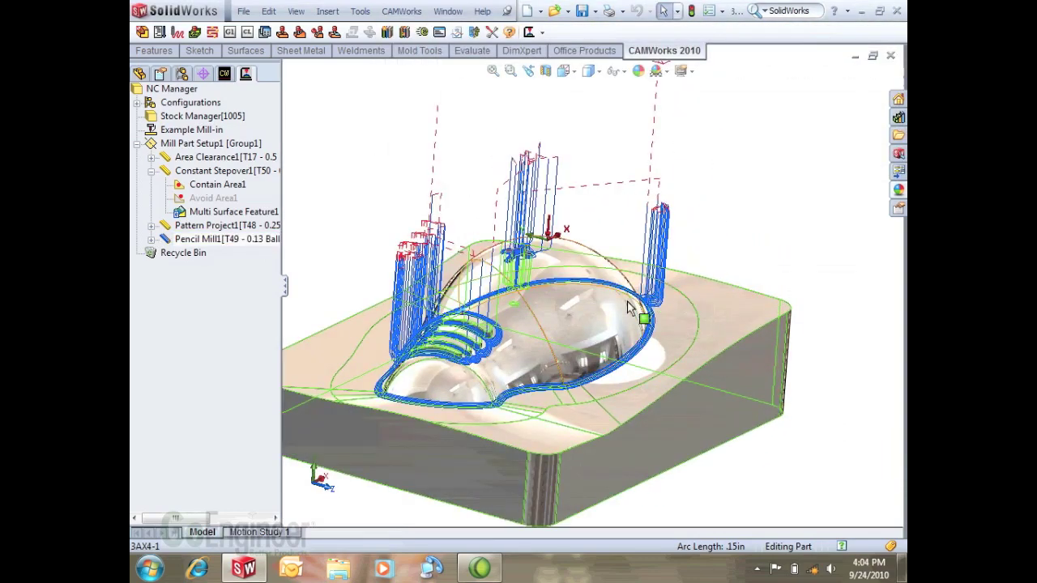
pyautogui.scroll(1, 579, 303)
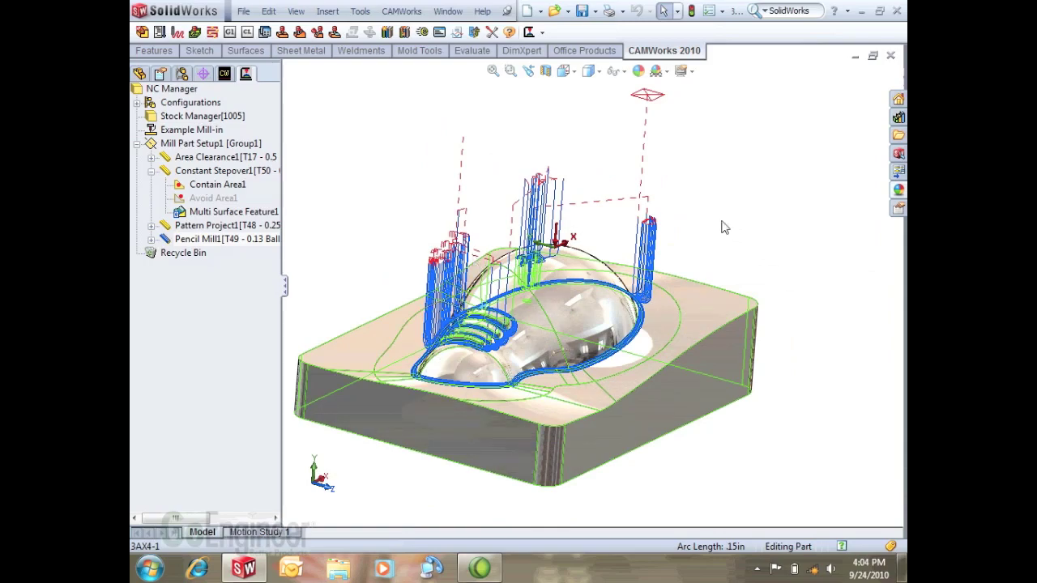
# Set the pencil mill's vertical leadin/leadout radii and lengths and horizontal leadin/leadout radii to 0, declining immediate toolpath regeneration.
pyautogui.doubleClick(213, 239)
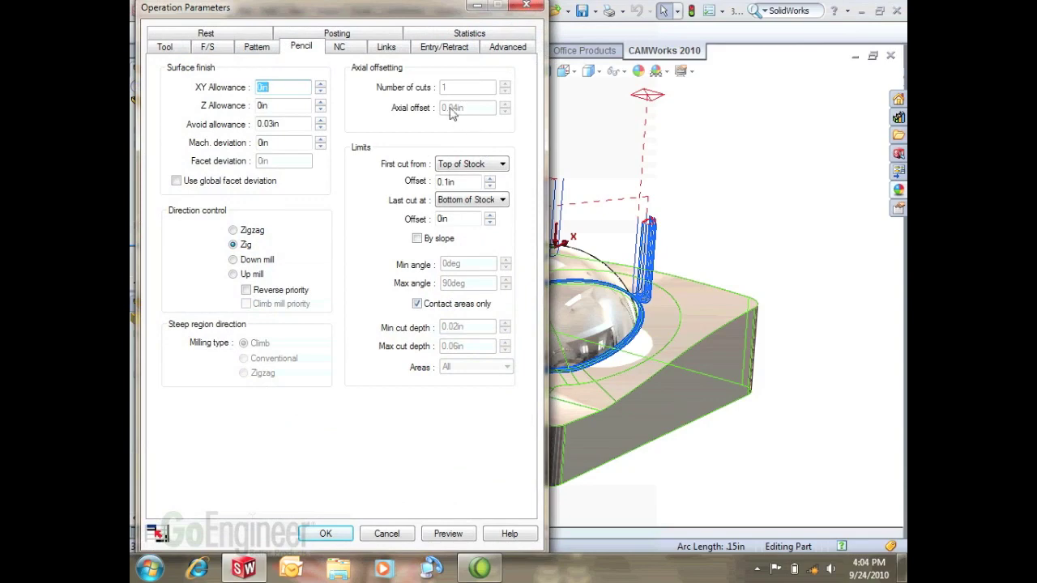
pyautogui.click(438, 49)
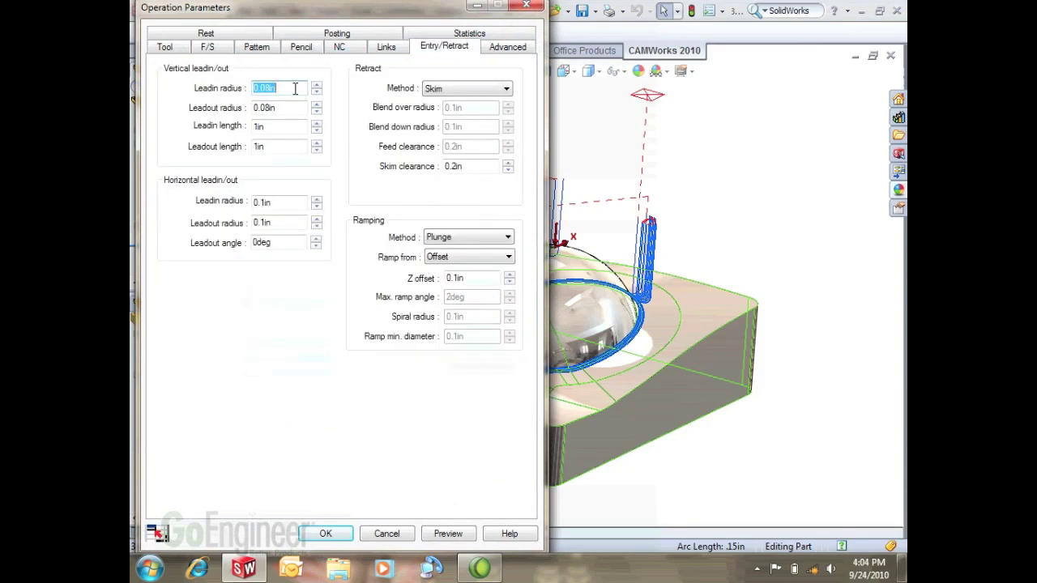
pyautogui.write('0\t0\t0\t0')
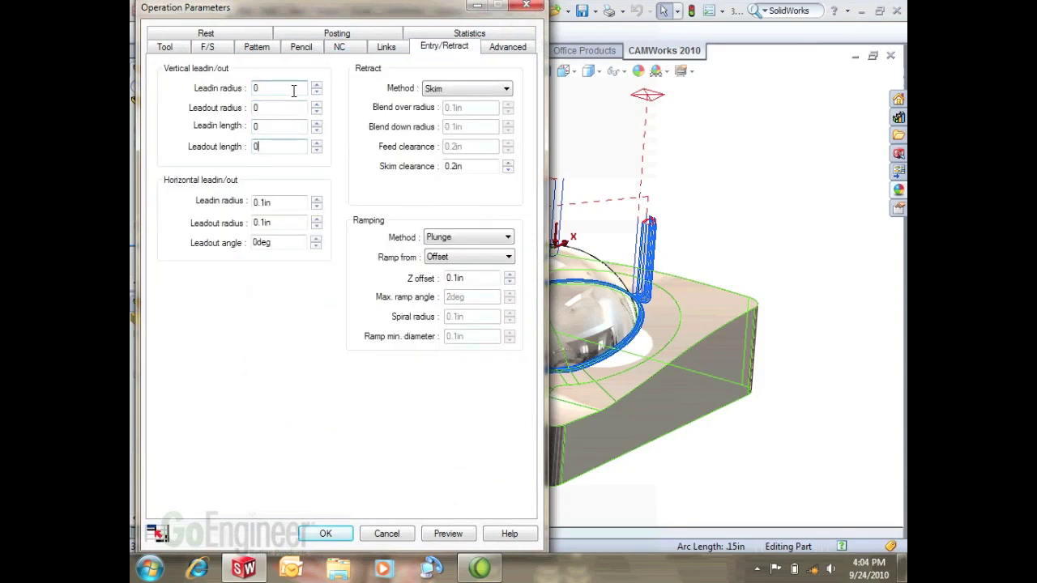
pyautogui.press('Tab')
pyautogui.write('0\t0')
pyautogui.press('Tab')
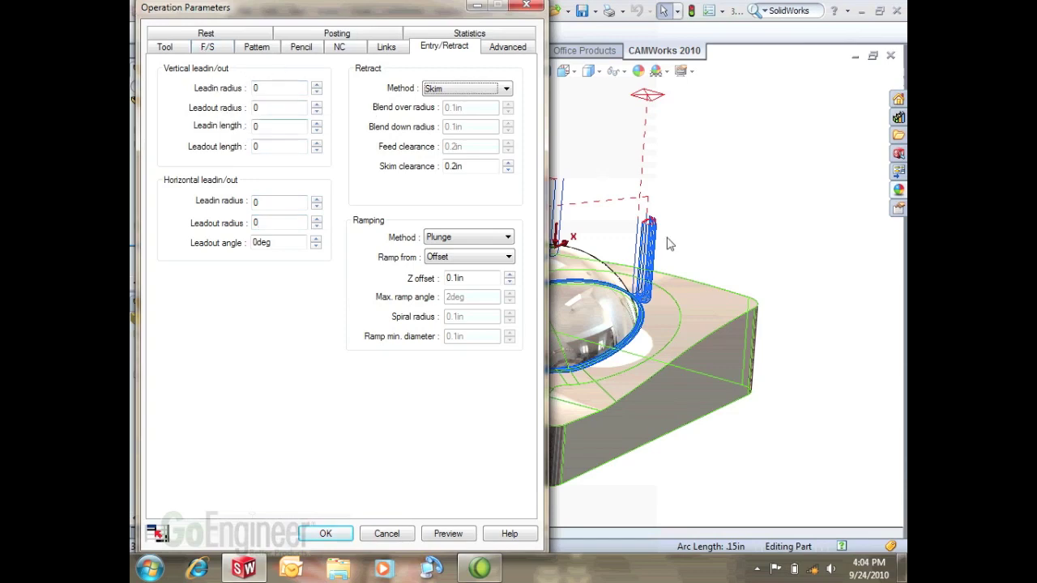
pyautogui.click(326, 533)
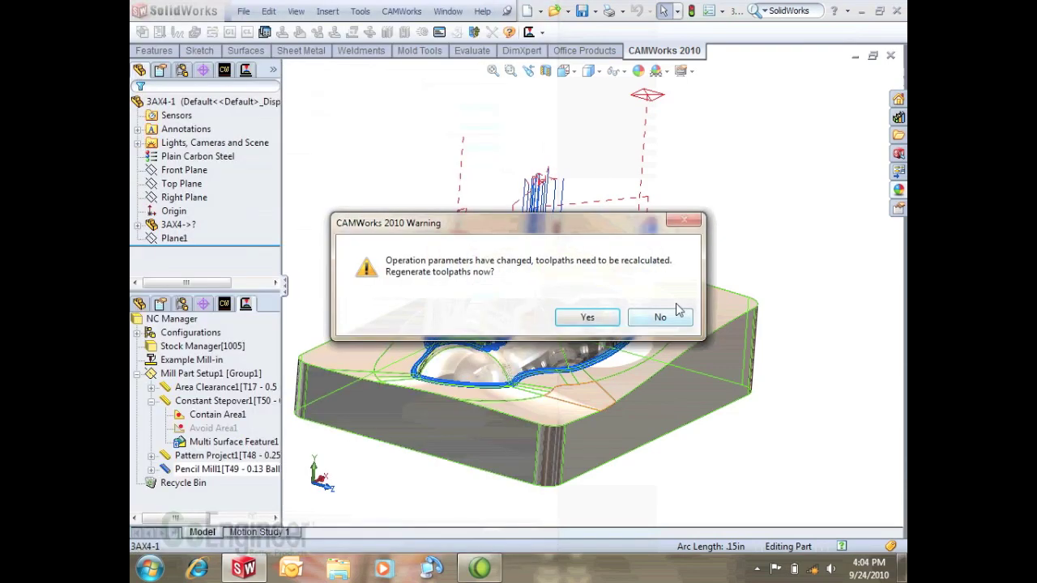
pyautogui.click(660, 316)
# Unsuppress the constant stepover operation's avoid area and move it under the pencil mill operation.
pyautogui.moveTo(351, 176)
pyautogui.mouseDown(button='middle')
pyautogui.moveTo(359, 259)
pyautogui.moveTo(548, 279)
pyautogui.mouseUp(button='middle')
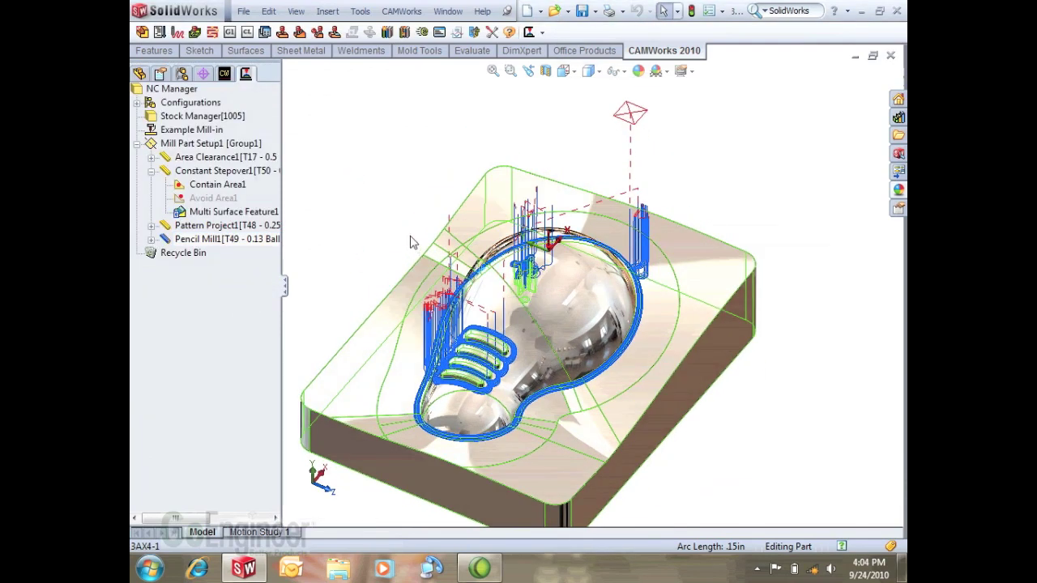
pyautogui.click(151, 240)
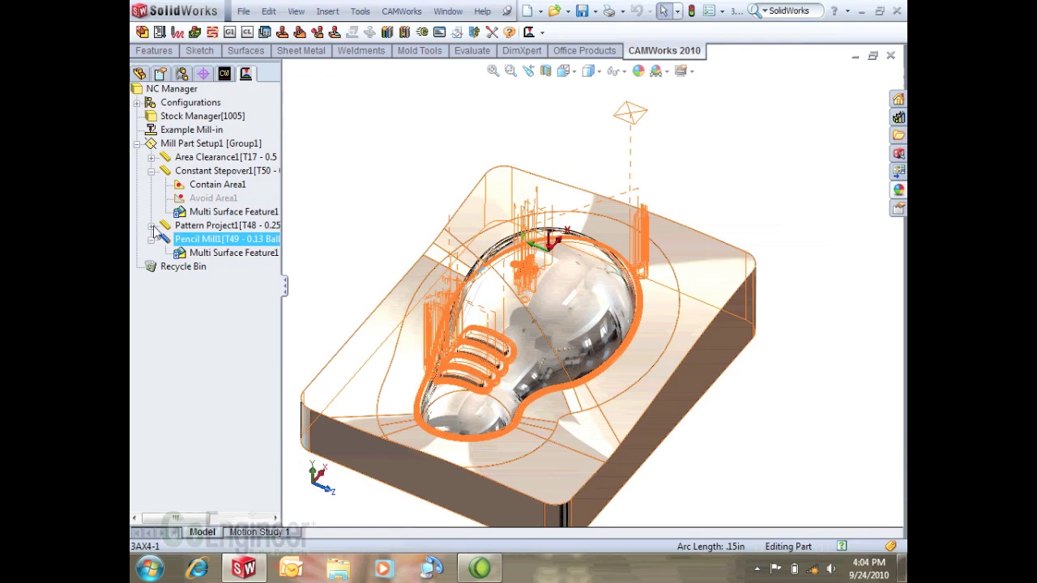
pyautogui.click(152, 226)
pyautogui.click(194, 200)
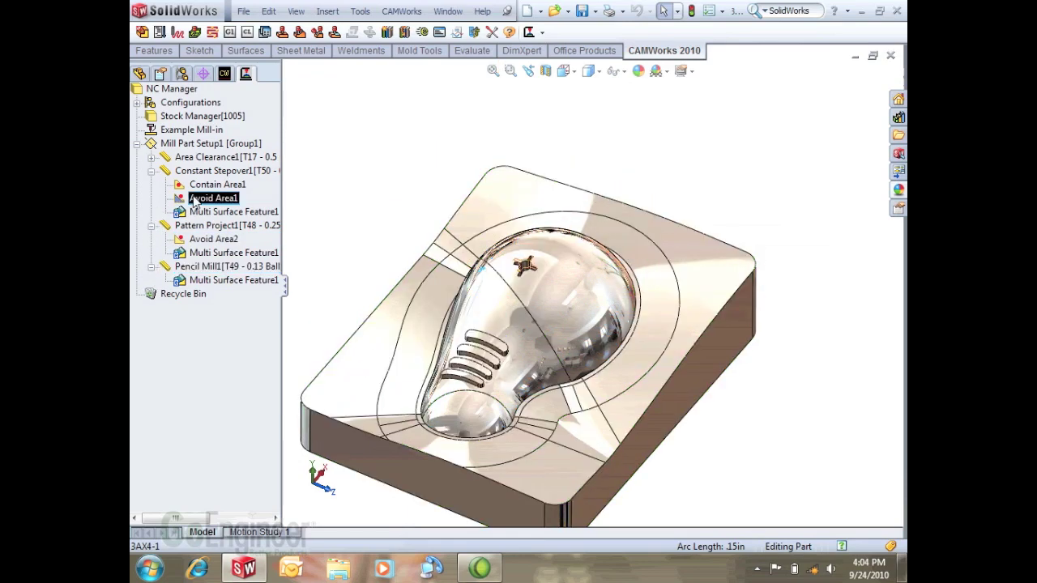
pyautogui.moveTo(202, 201); pyautogui.dragTo(196, 264)
# Disable Machine over for the pencil mill's avoid area, finish it, regenerate the toolpath and display it.
pyautogui.doubleClick(212, 267)
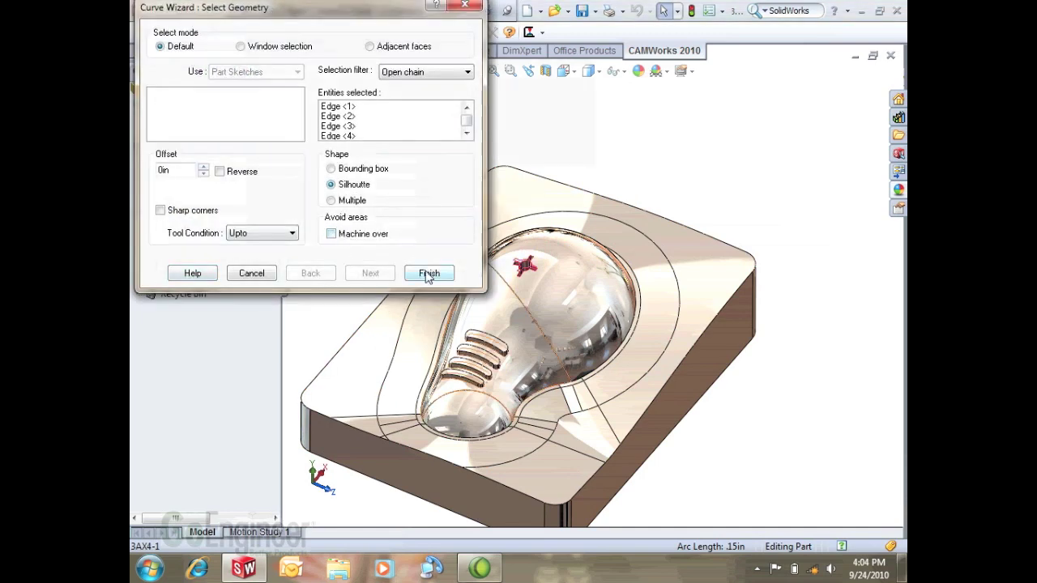
pyautogui.click(427, 274)
pyautogui.click(584, 316)
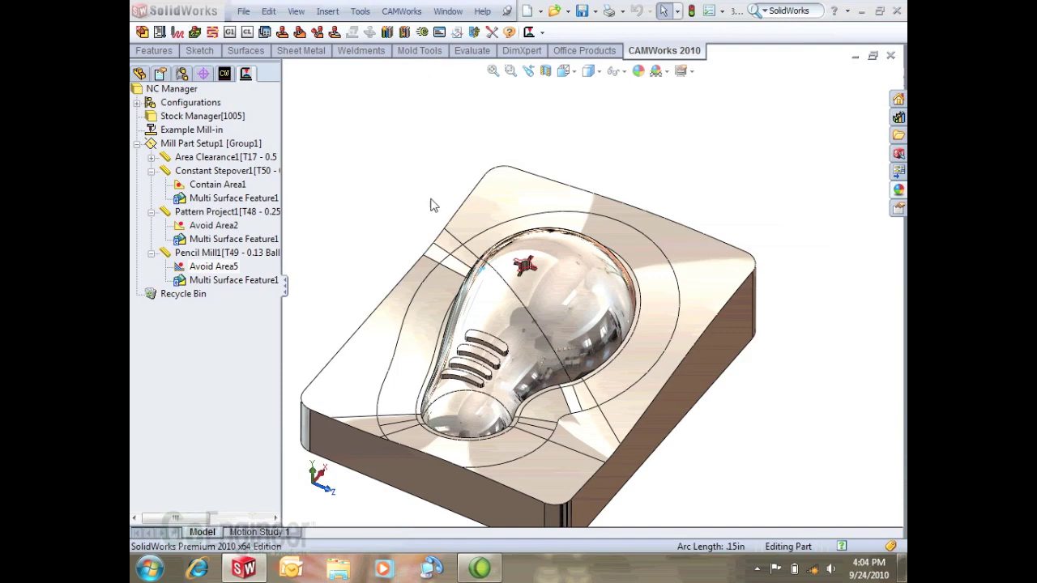
pyautogui.click(219, 252)
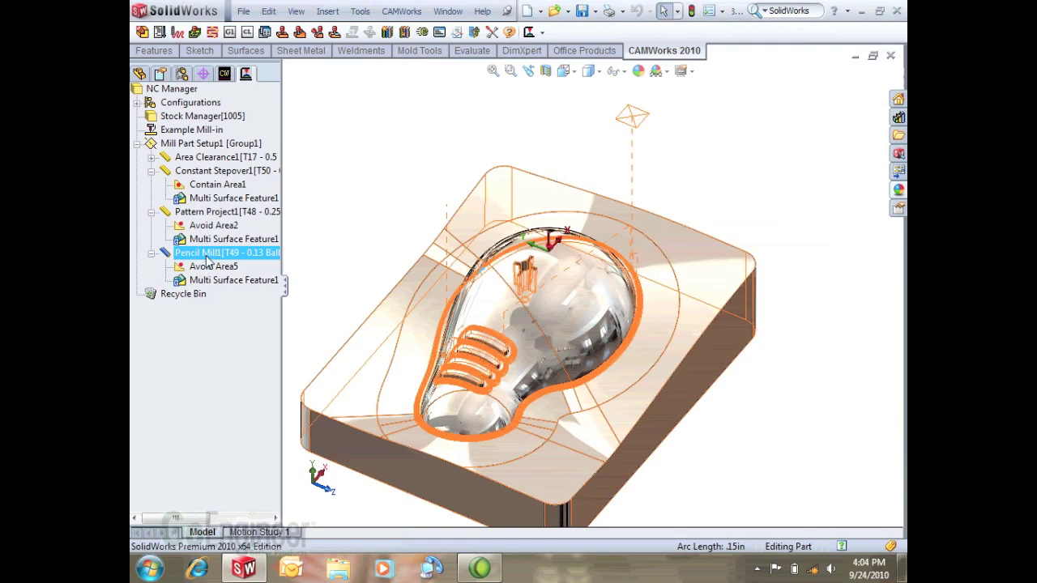
# Edit the pattern project operation and enable Staydown in its pattern options.
pyautogui.click(209, 214)
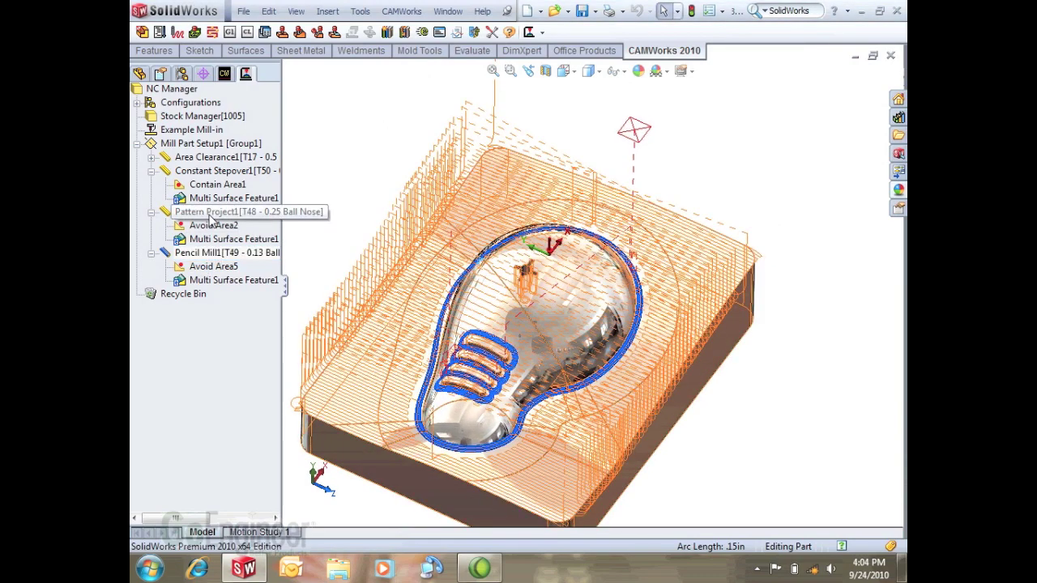
pyautogui.doubleClick(209, 215)
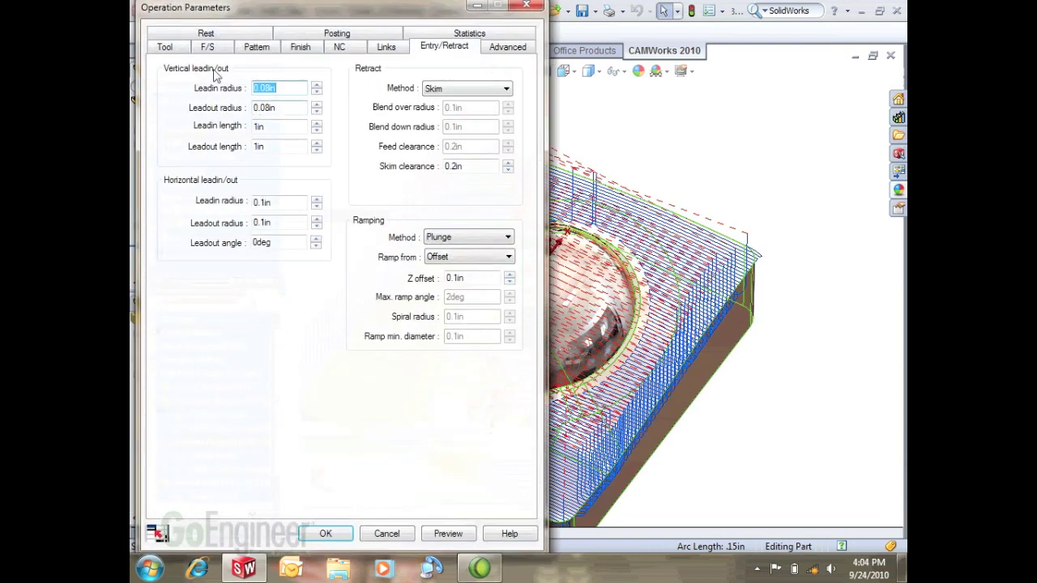
pyautogui.click(257, 48)
pyautogui.click(231, 391)
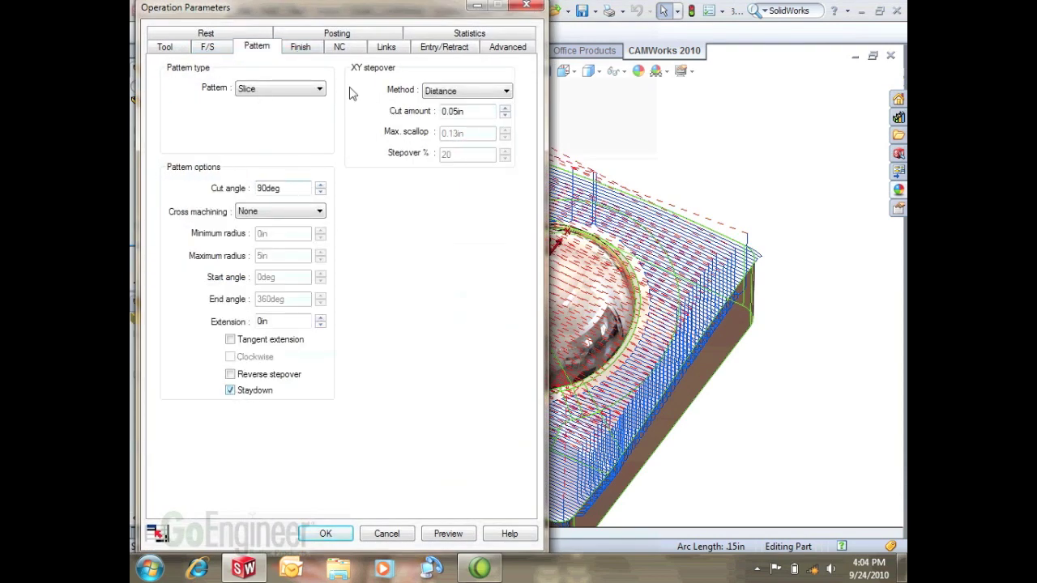
# Set the pattern project's vertical leadin/leadout radii and lengths to 0, and regenerate its toolpath.
pyautogui.click(421, 47)
pyautogui.write('0')
pyautogui.press('Tab')
pyautogui.write('0')
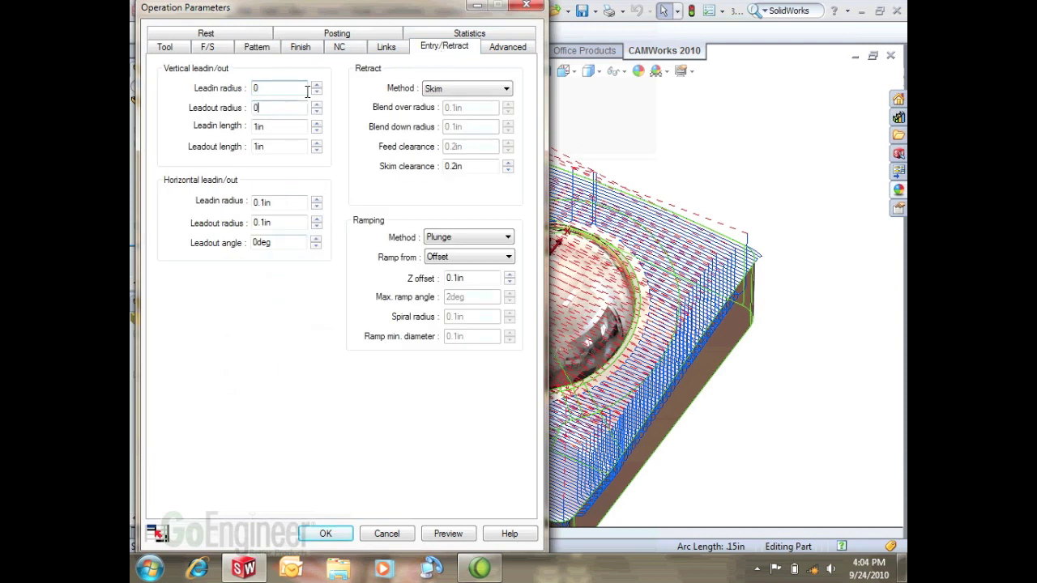
pyautogui.press('Tab')
pyautogui.write('0')
pyautogui.press('Tab')
pyautogui.write('0')
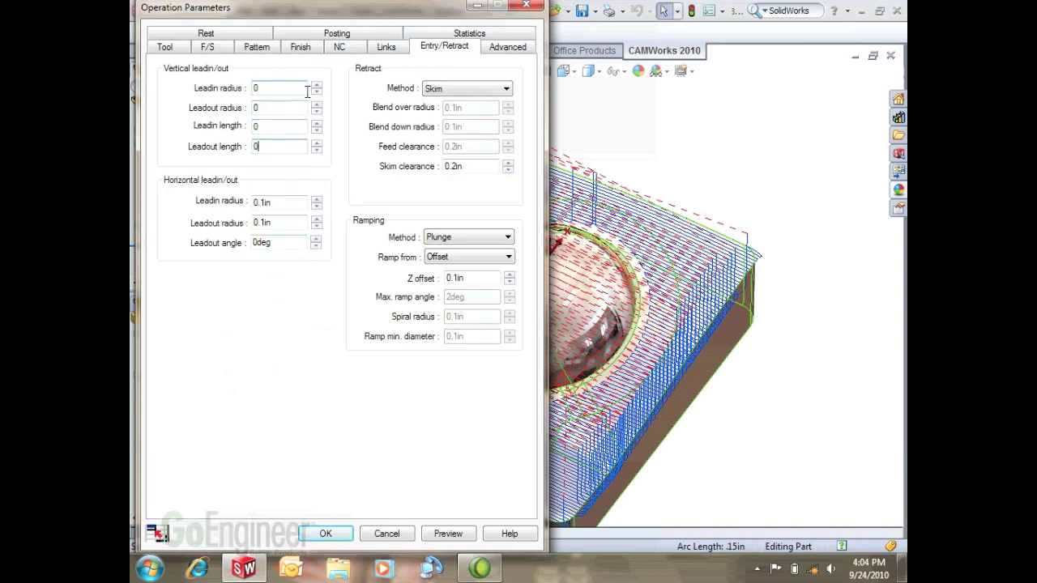
pyautogui.click(325, 533)
pyautogui.click(591, 315)
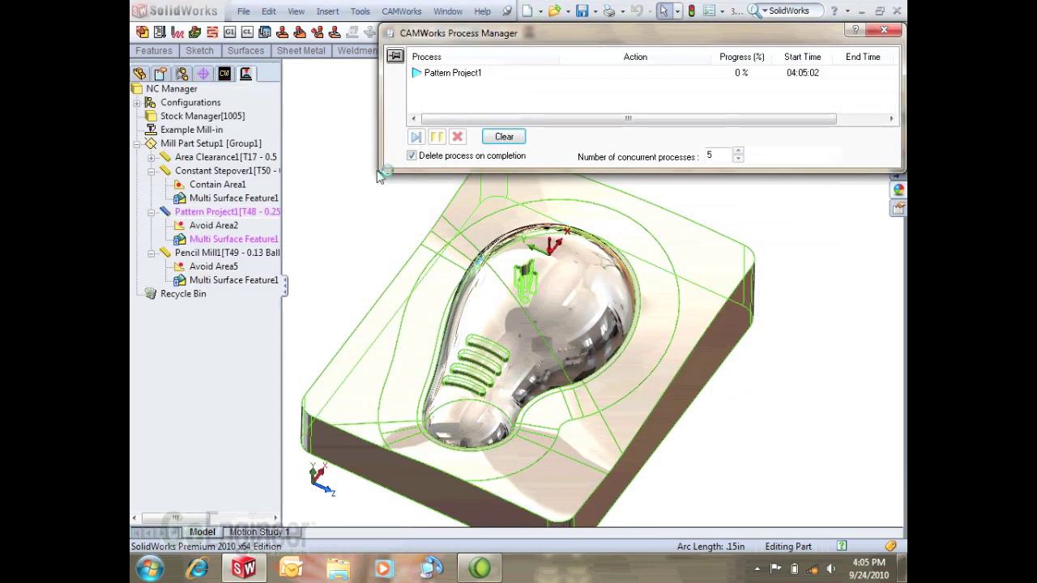
# Start the toolpath simulation and run it to the end to check the machining of the stock block.
pyautogui.click(177, 33)
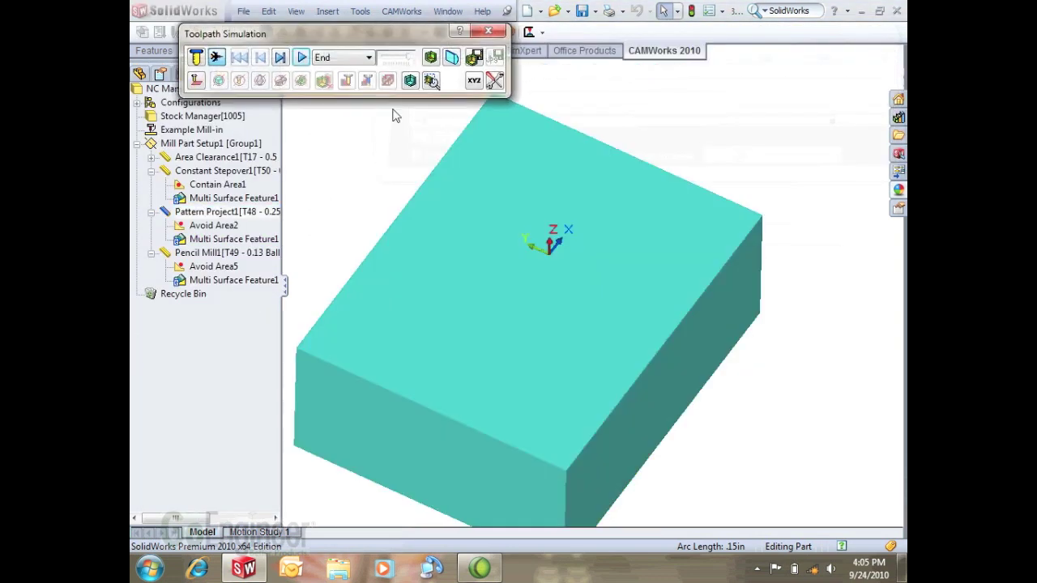
pyautogui.click(301, 58)
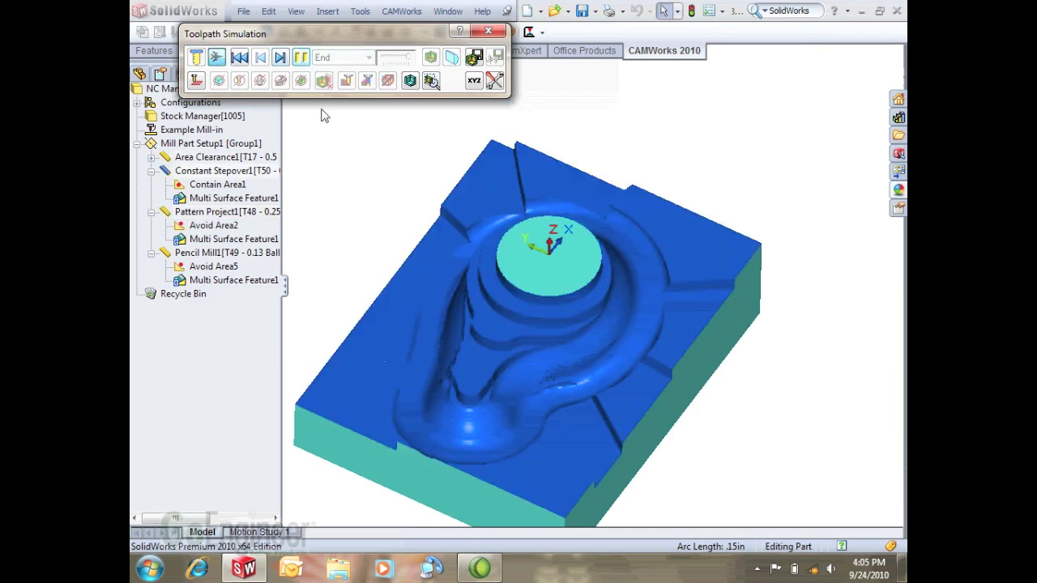